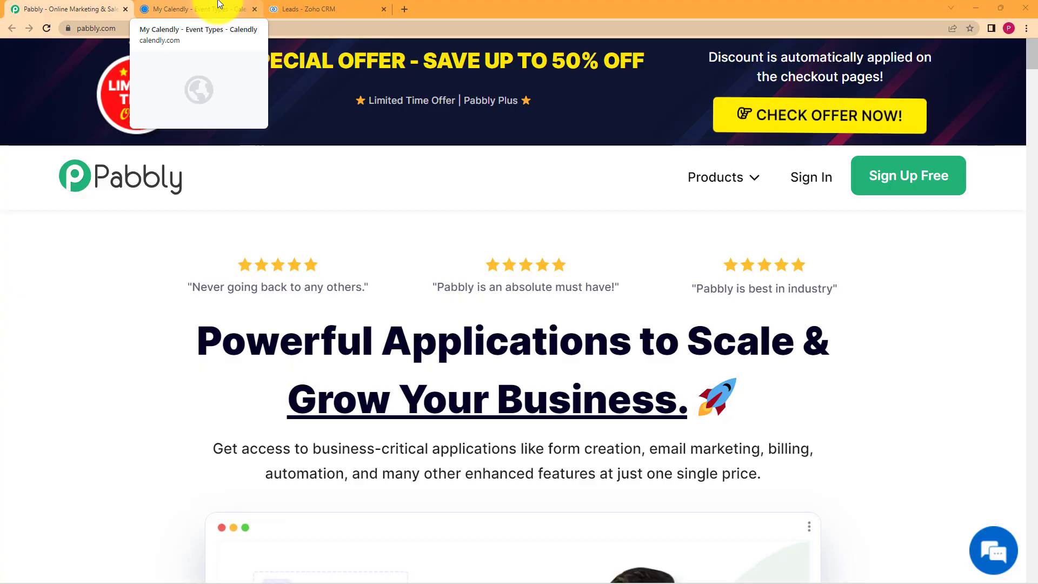
Sign in to Pabbly Accounts with a Google account.
left_click(219, 6)
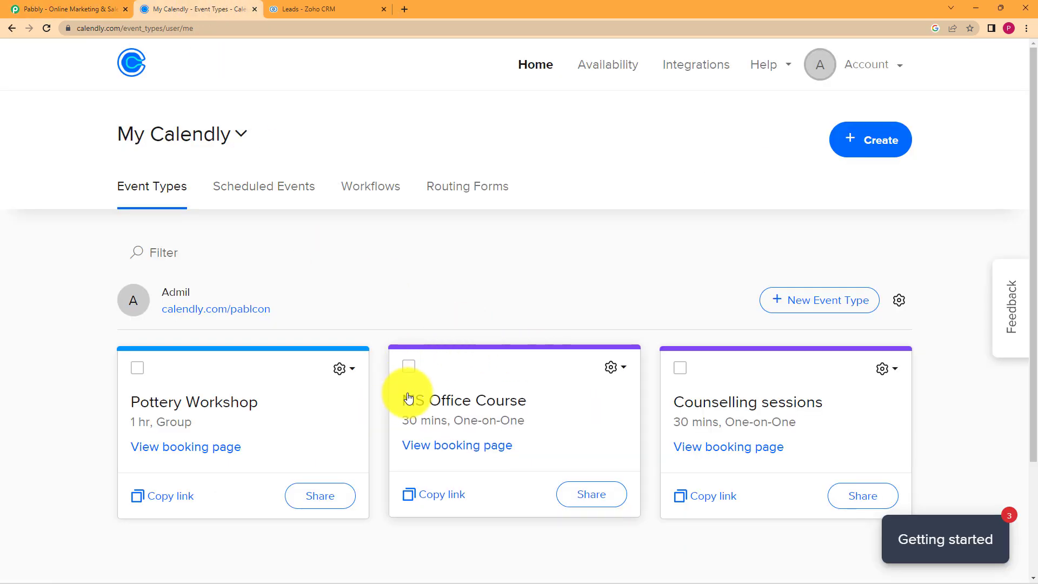
left_click(100, 5)
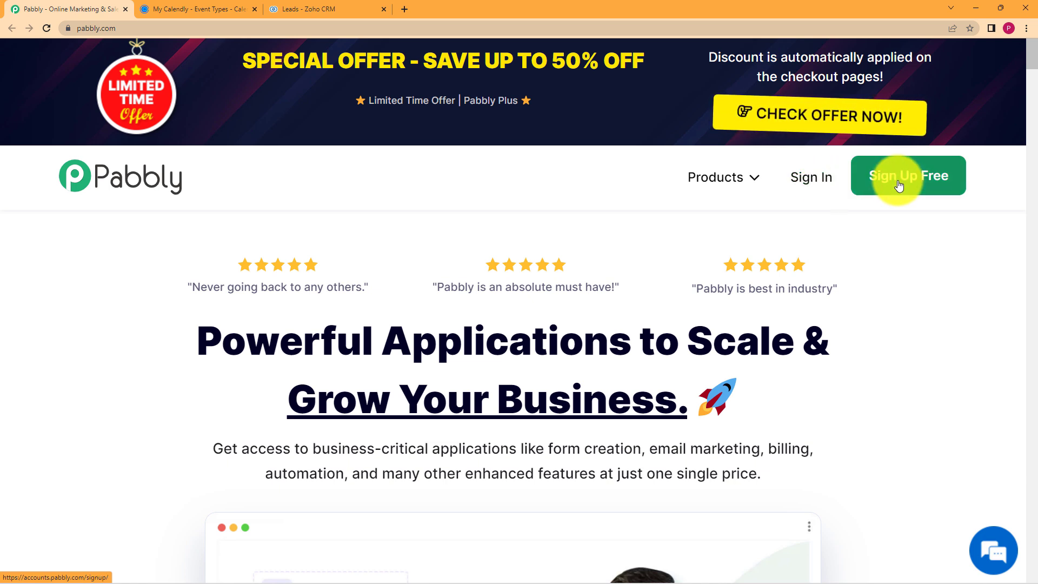
left_click(830, 186)
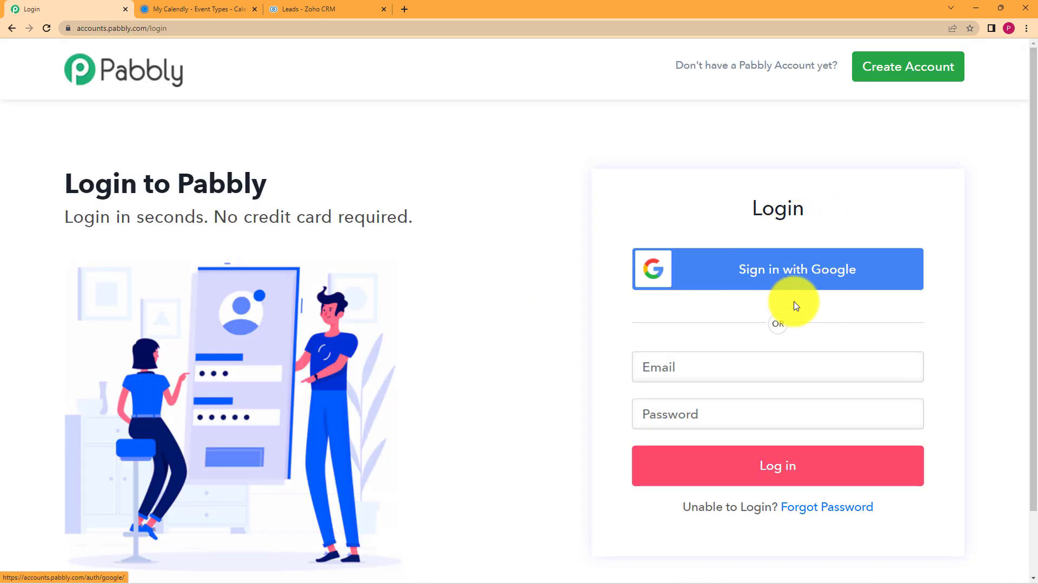
left_click(774, 281)
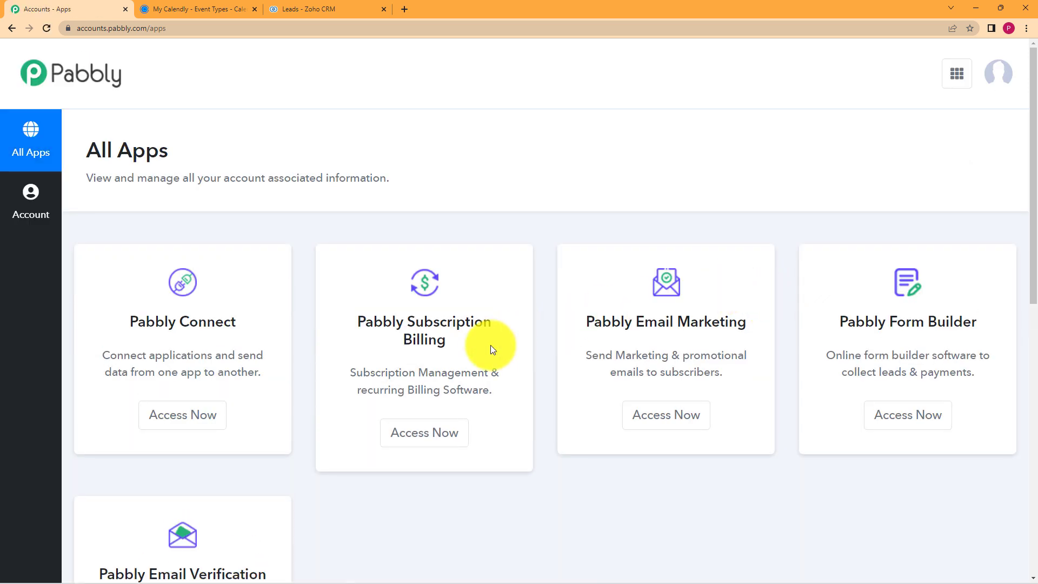
Open the Pabbly Connect dashboard from the All Apps list.
scroll(258, 370, "down", 1)
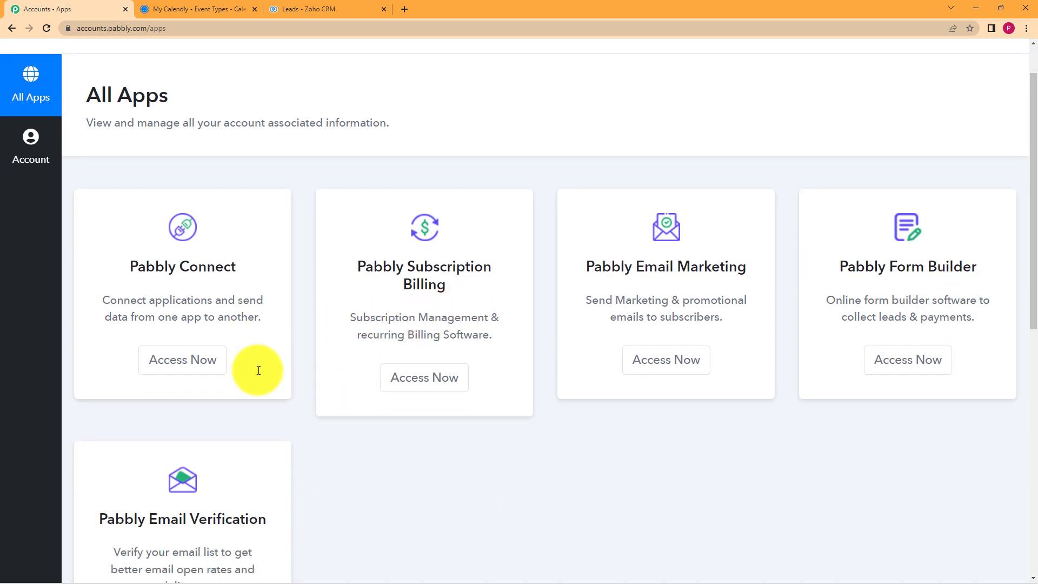
scroll(259, 371, "down", 2)
scroll(239, 335, "up", 2)
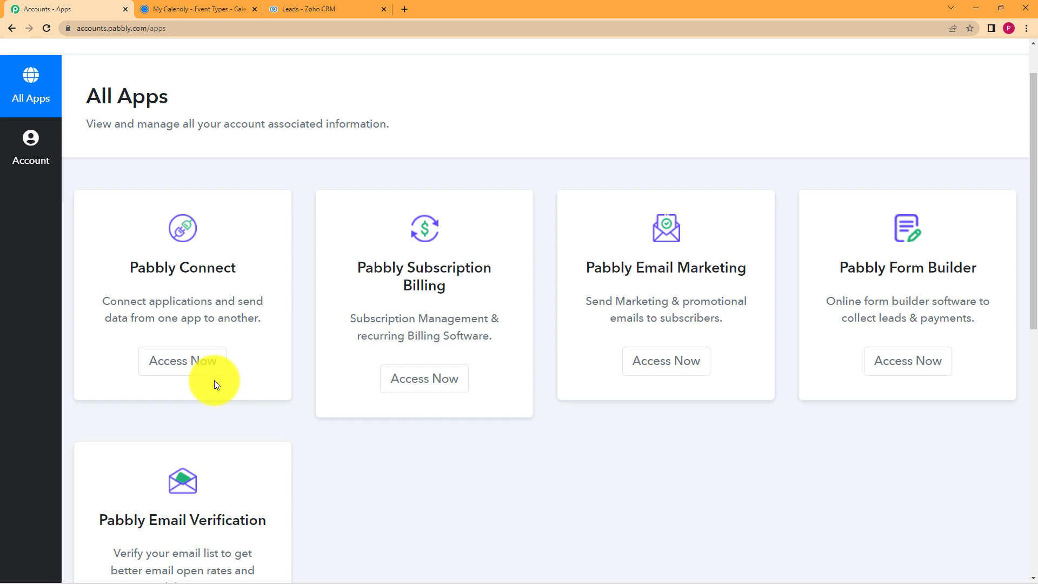
left_click(172, 367)
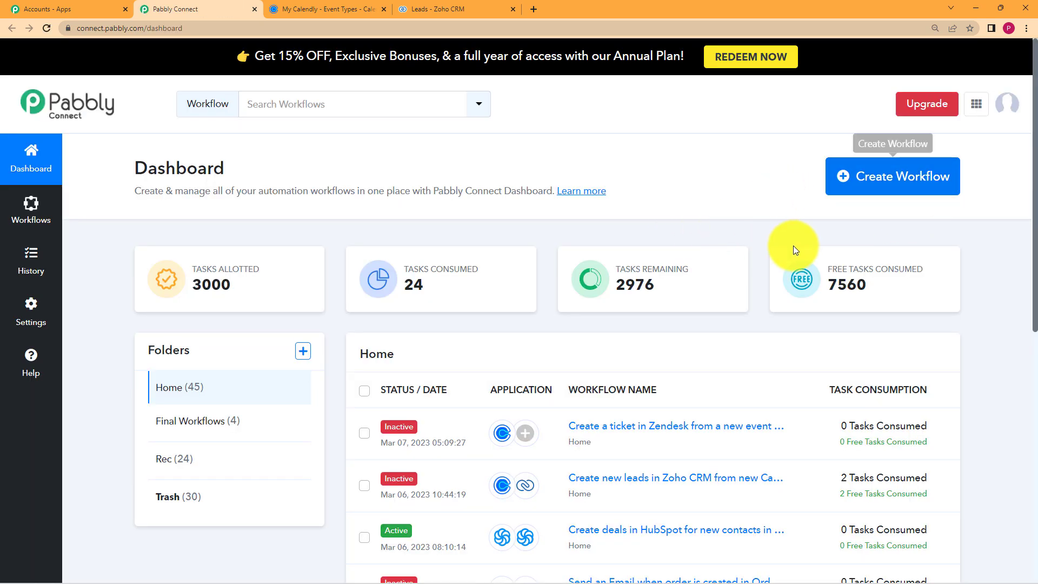
Create a workflow named 'Create leads in Zoho from event in My Calendly'.
left_click(871, 178)
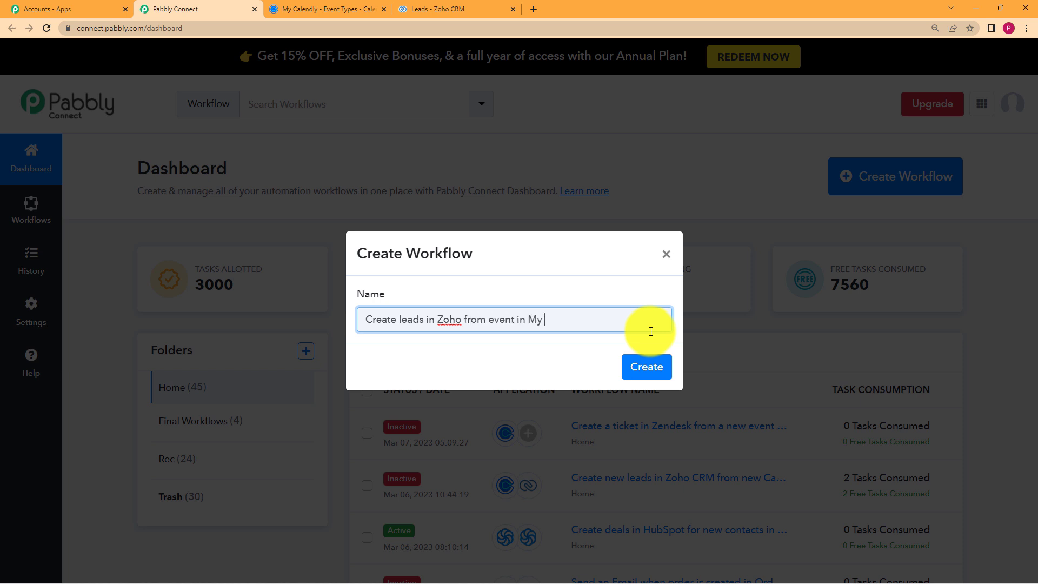
left_click(644, 367)
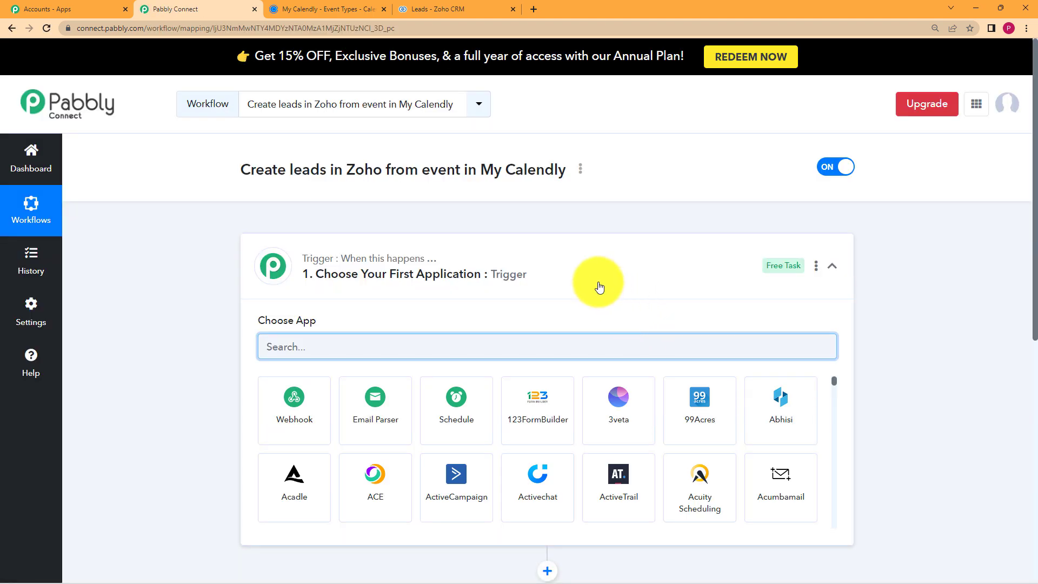
Filter the trigger's app search with 'Cale' to show Calendly and other calendar apps.
left_click(587, 263)
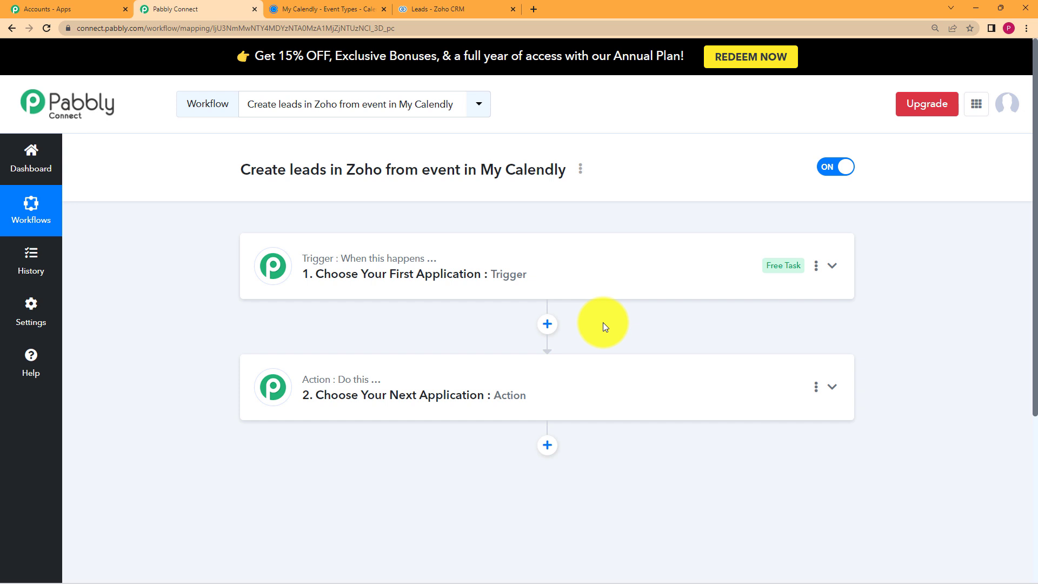
left_click(597, 283)
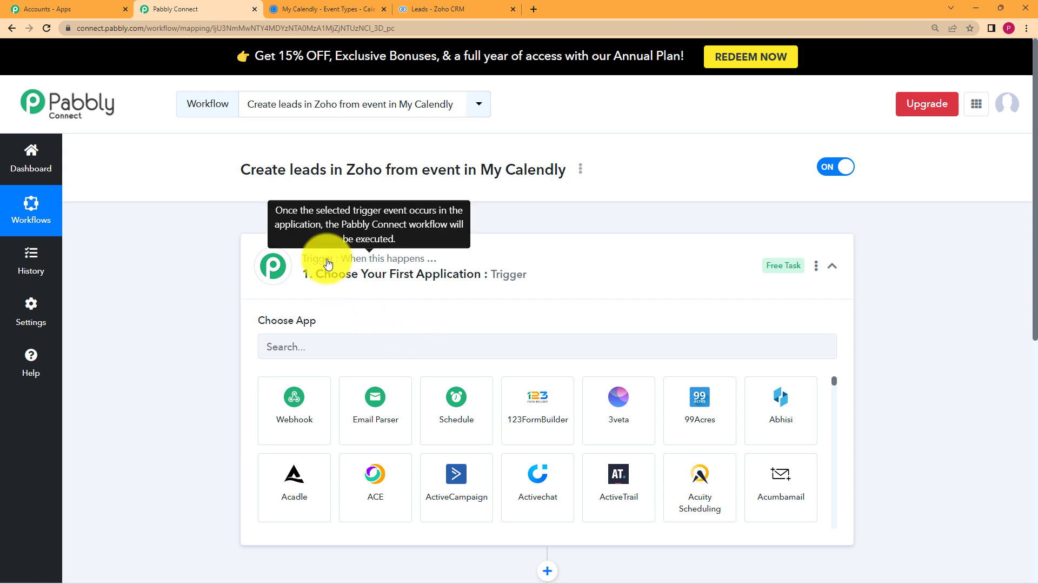
left_click(306, 267)
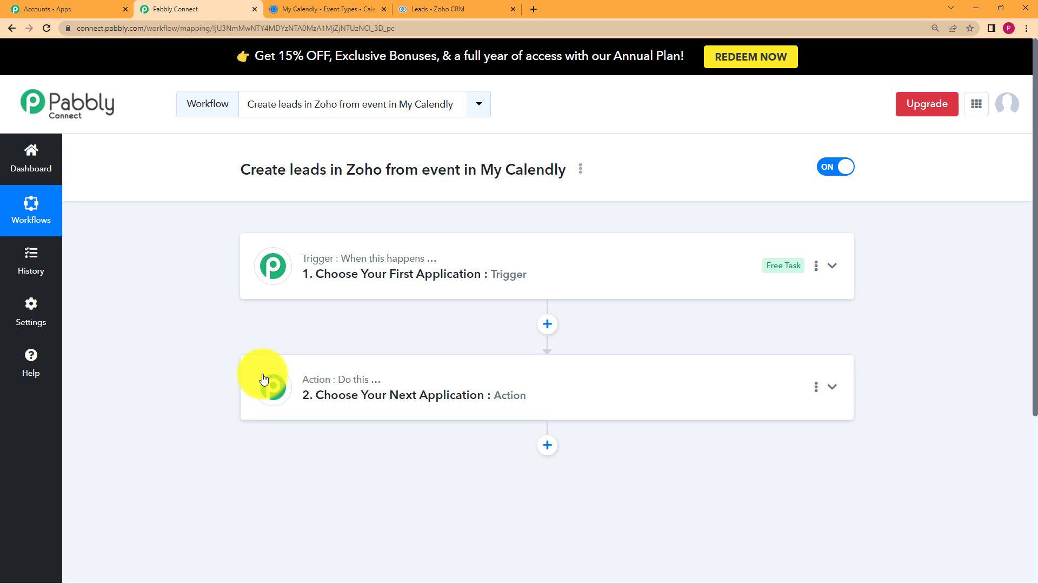
left_click(394, 382)
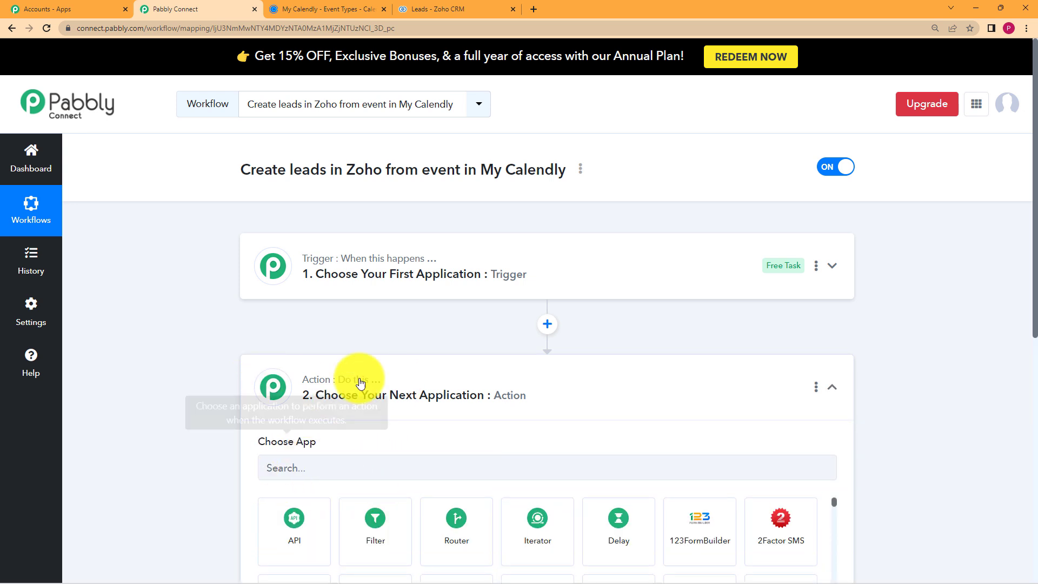
left_click(479, 289)
type("Cale")
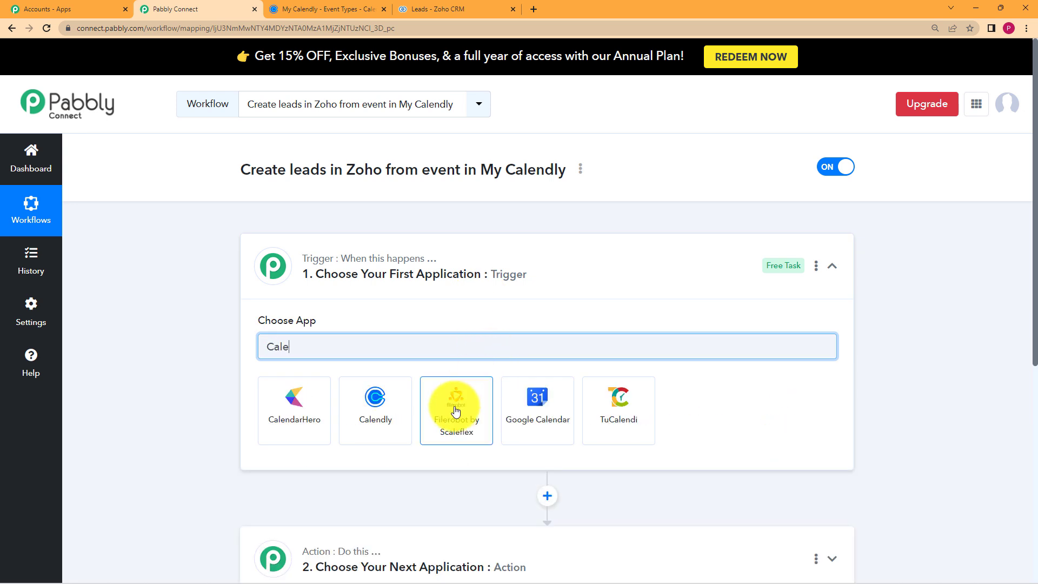
Choose Calendly as the trigger app with the Invitee Created (User) event.
left_click(398, 407)
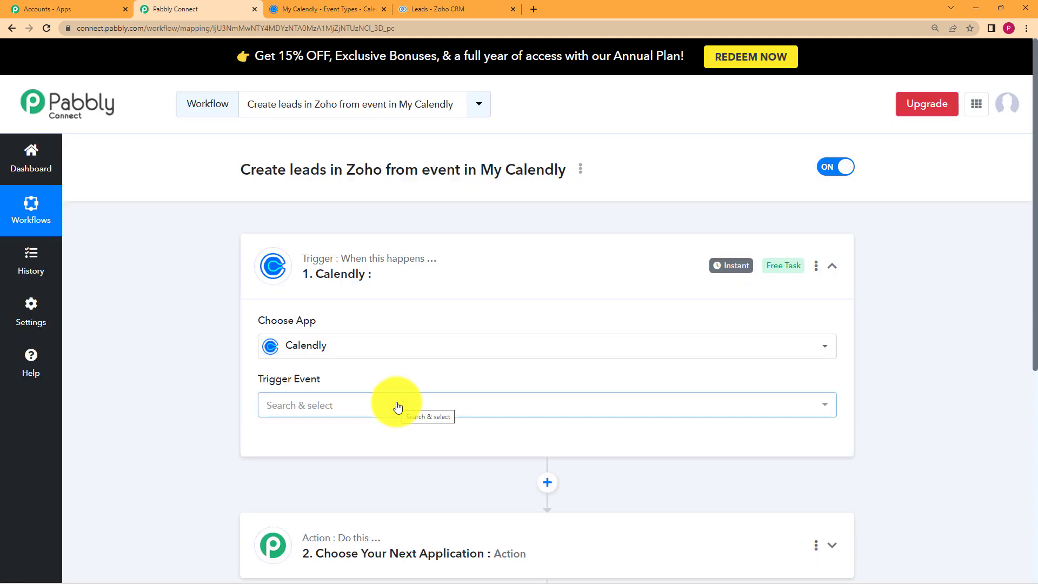
left_click(398, 405)
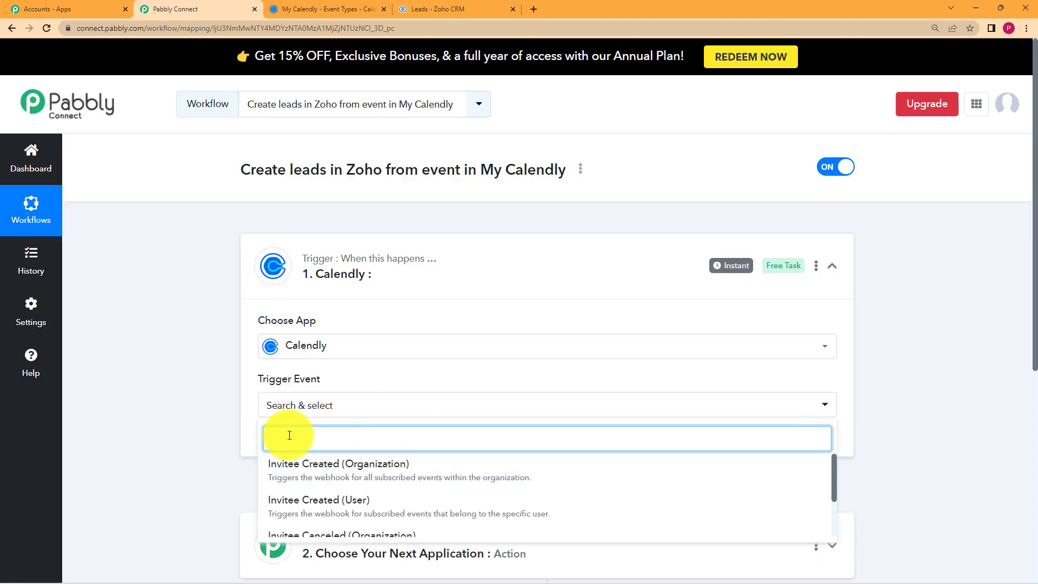
scroll(248, 410, "down", 1)
scroll(248, 407, "down", 2)
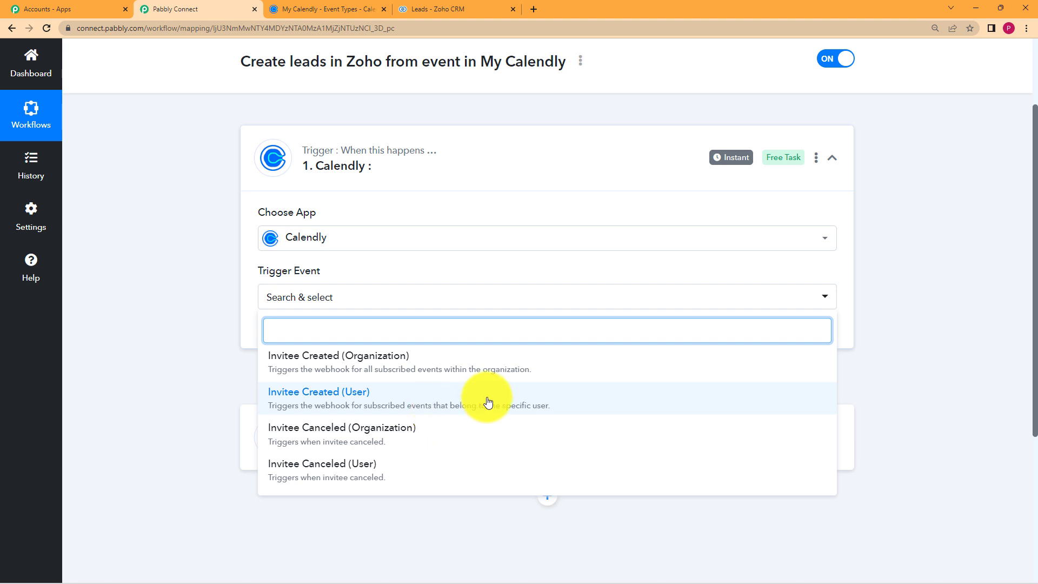
left_click(320, 11)
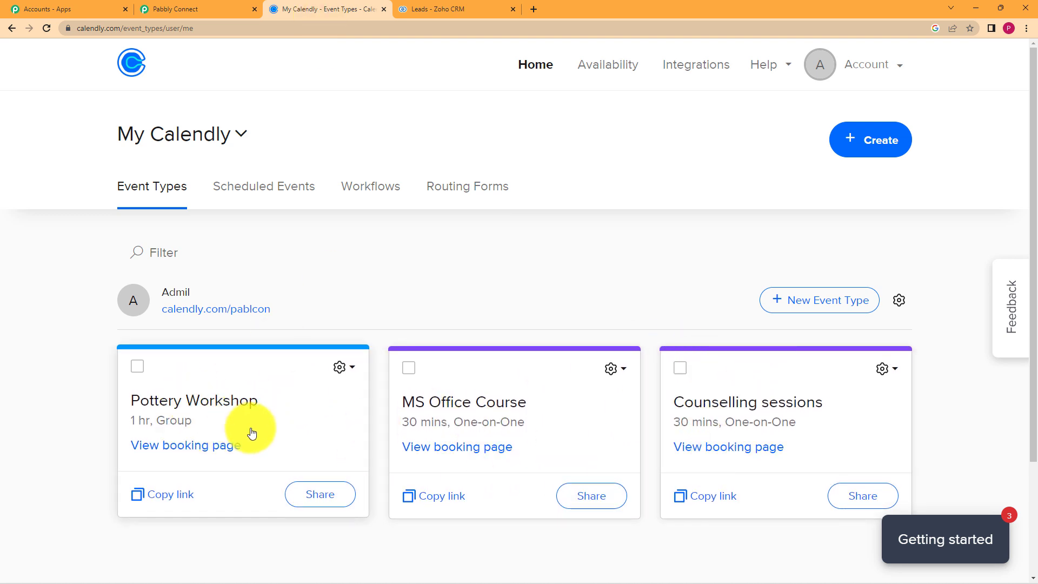
left_click(159, 9)
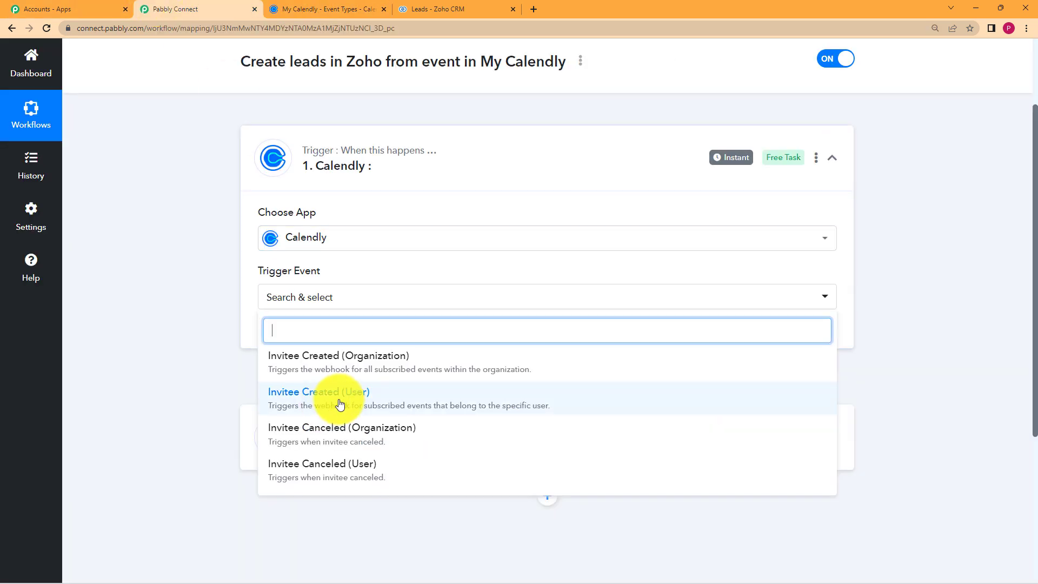
left_click(339, 404)
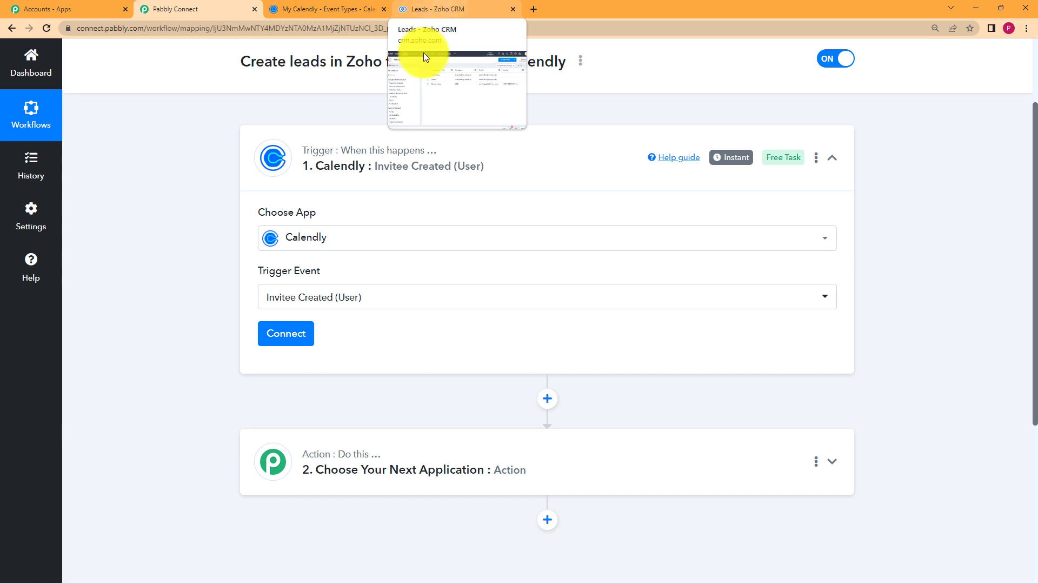
left_click(297, 330)
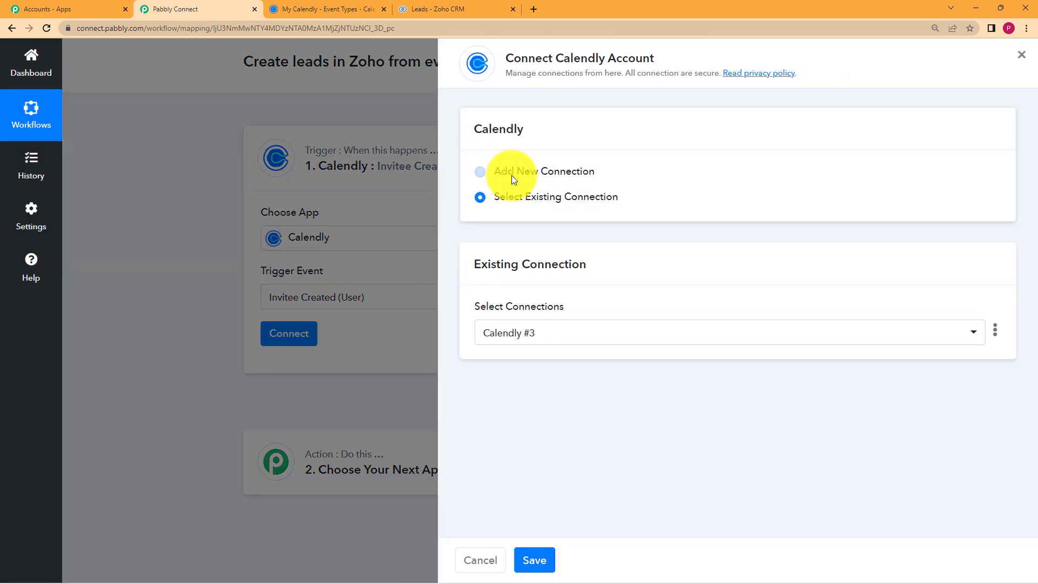
Authorize a new Calendly connection, check its organization and user, then view Calendly's event types.
left_click(511, 172)
left_click(508, 310)
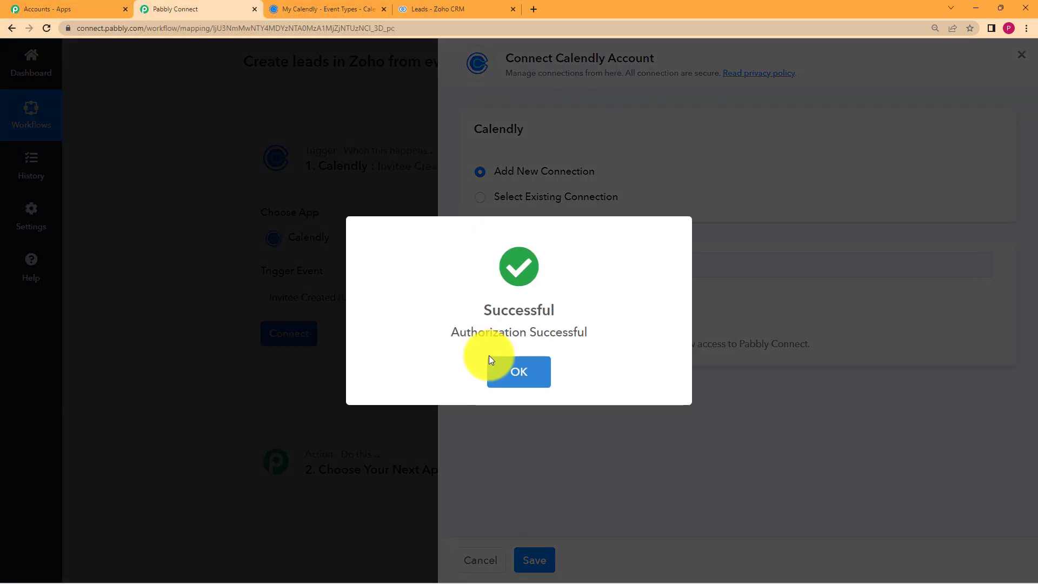
left_click(522, 369)
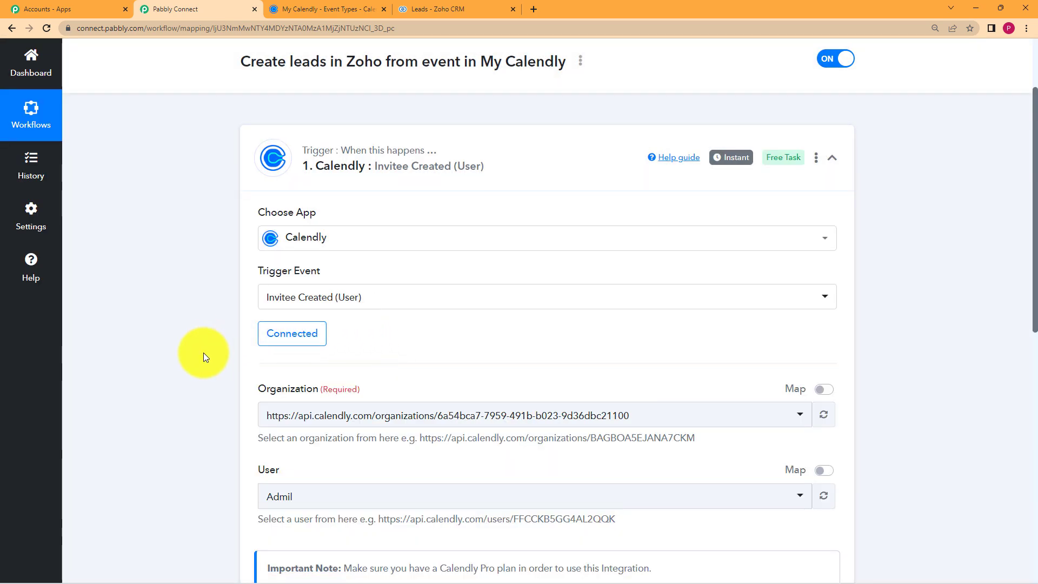
left_click(281, 416)
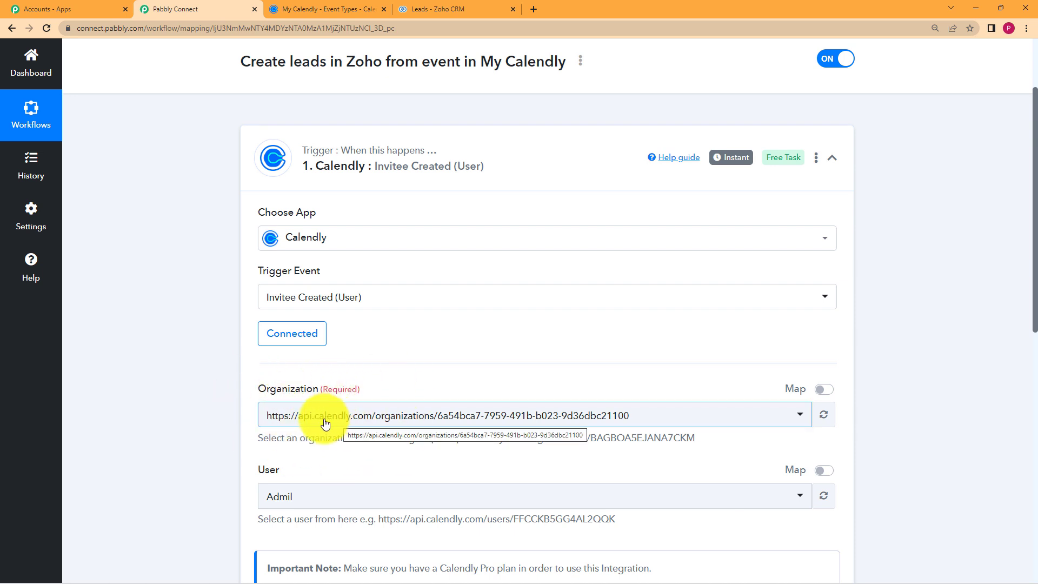
scroll(236, 412, "down", 3)
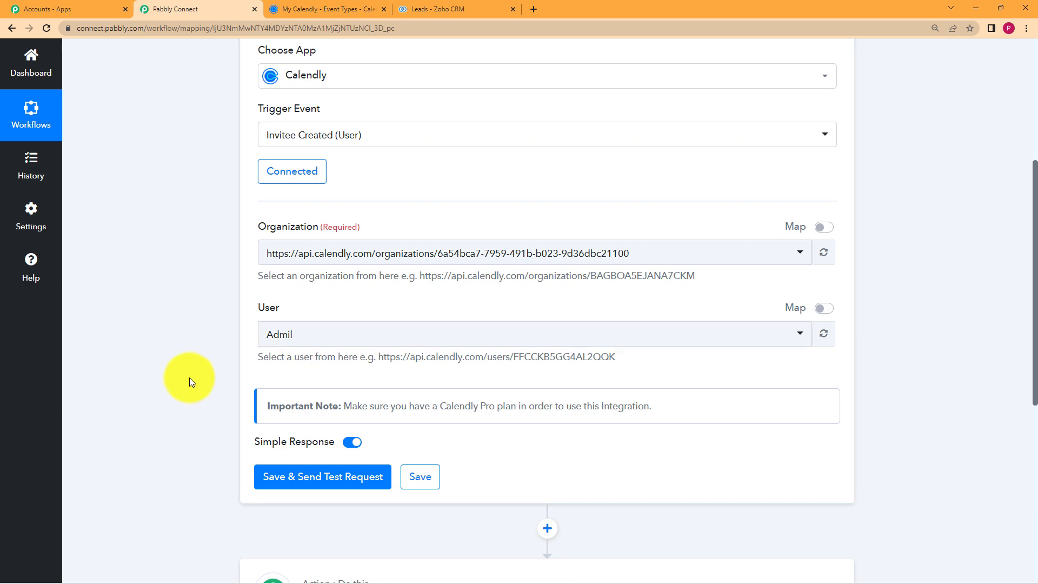
scroll(249, 373, "down", 2)
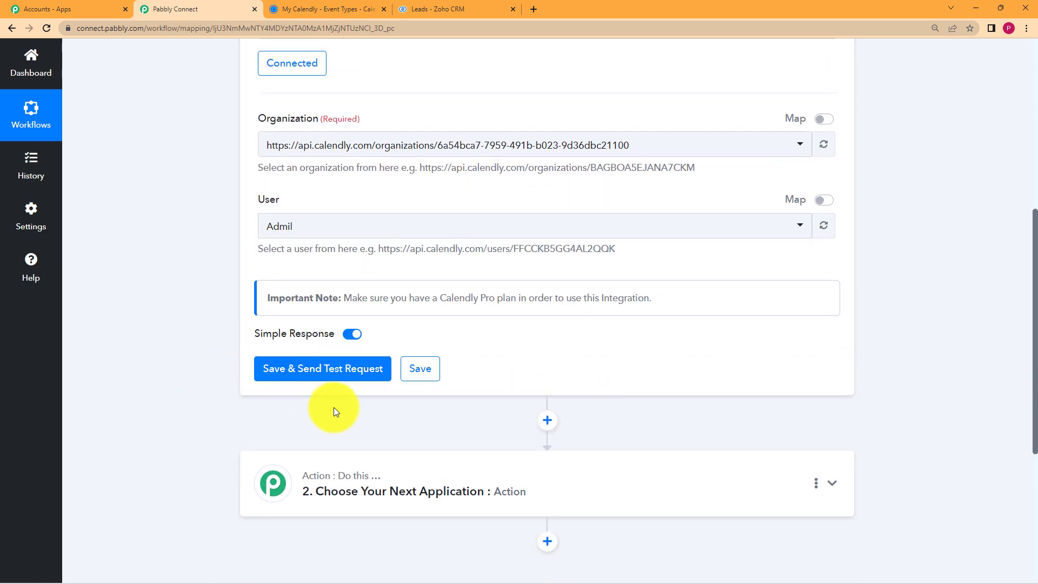
left_click(339, 9)
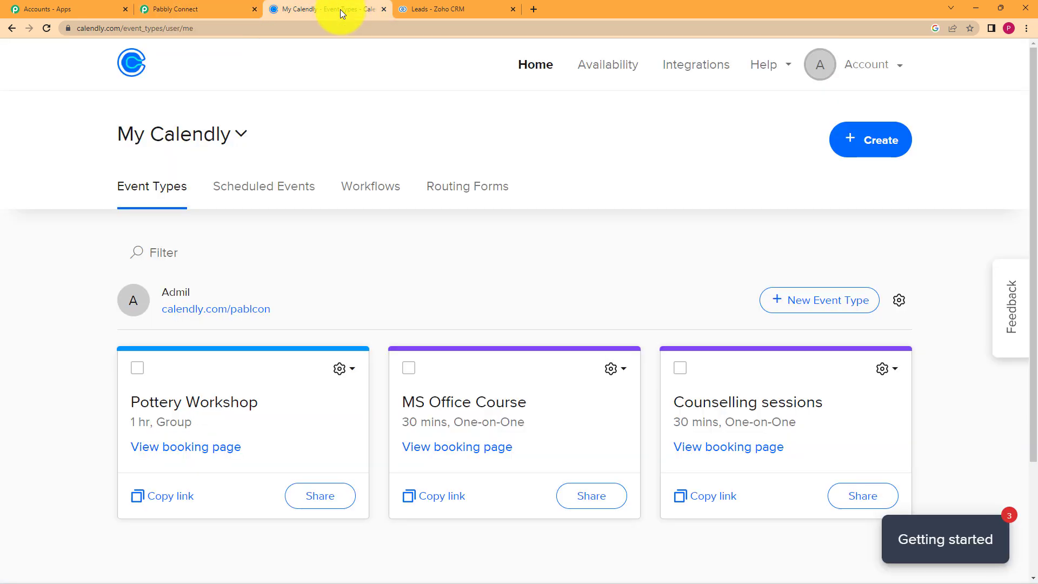
Open the Pottery Workshop booking link in a new tab and save the trigger to await a test.
left_click(239, 379)
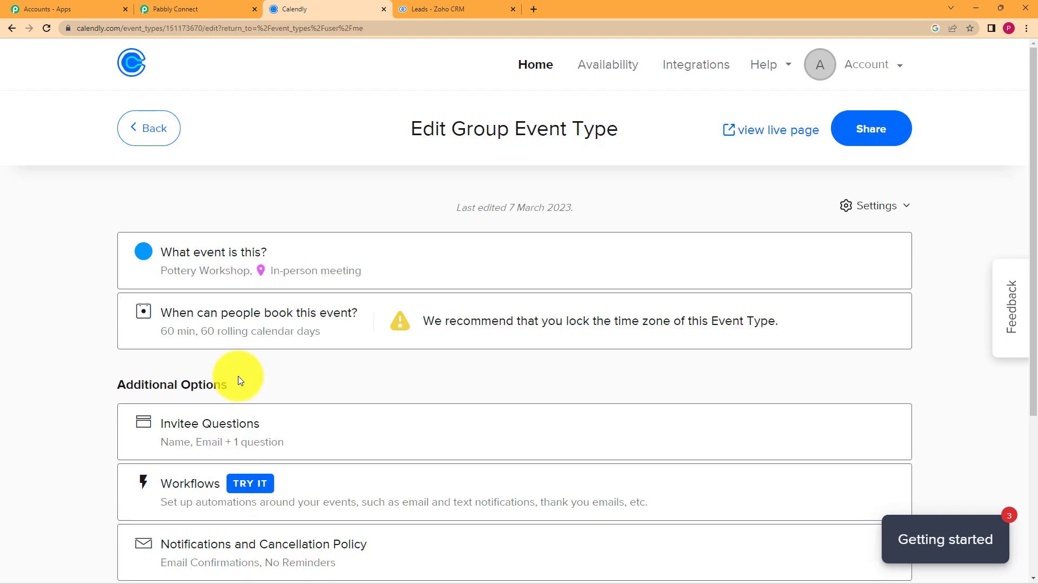
left_click(858, 132)
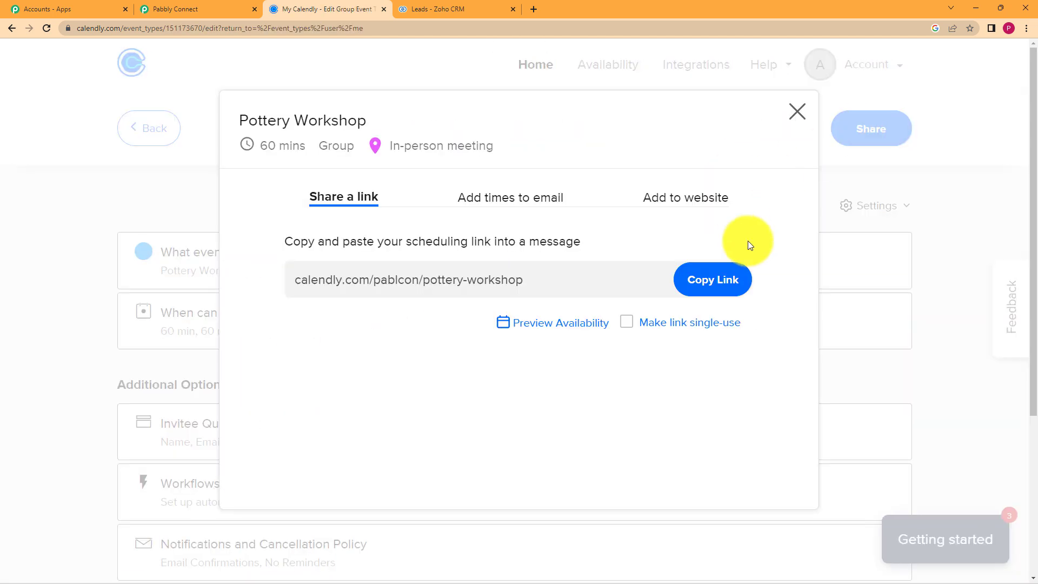
left_click(716, 281)
left_click(535, 10)
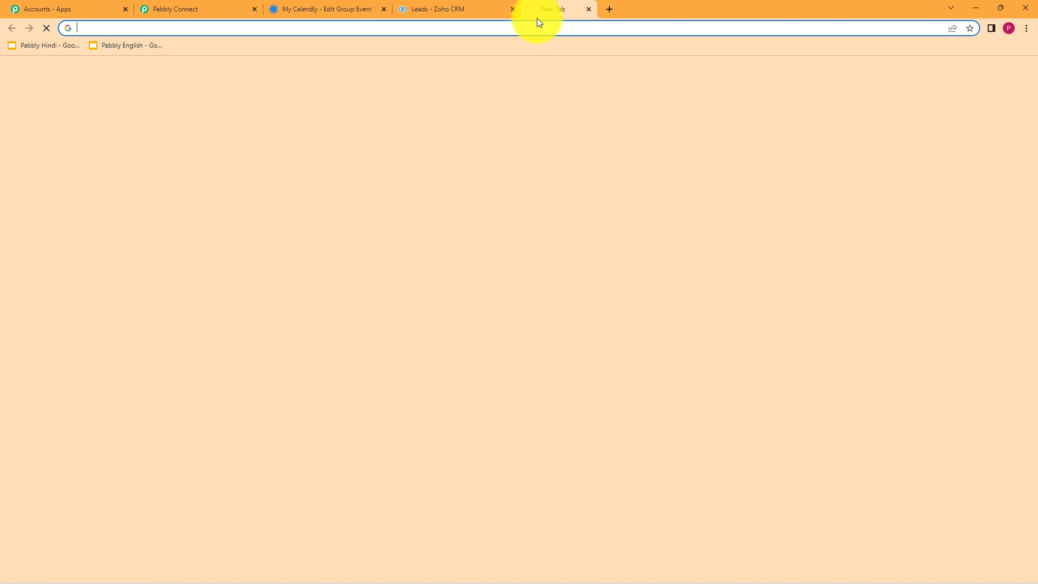
key("ctrl+v")
key("Return")
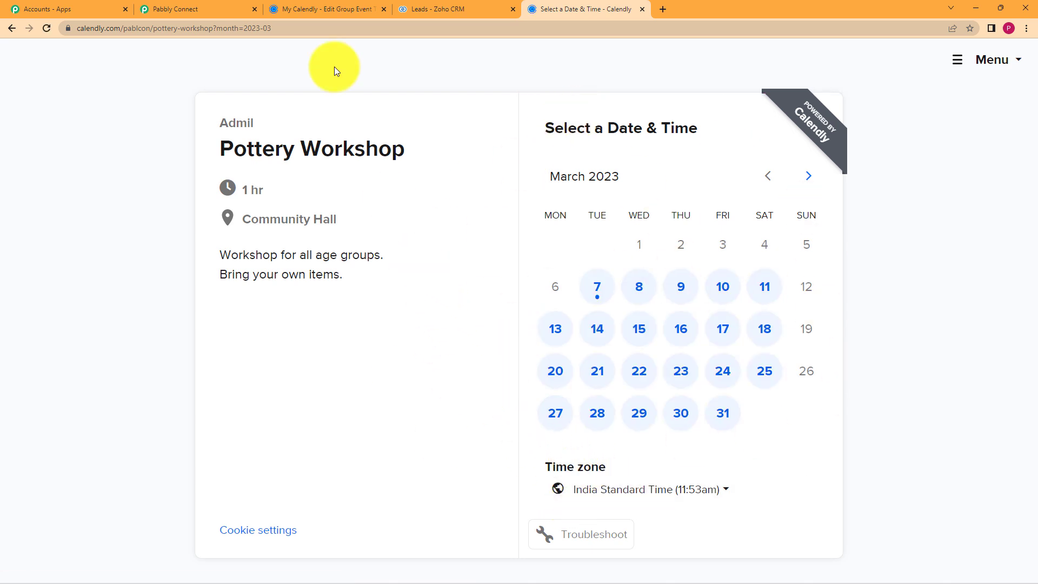
left_click(239, 9)
left_click(361, 366)
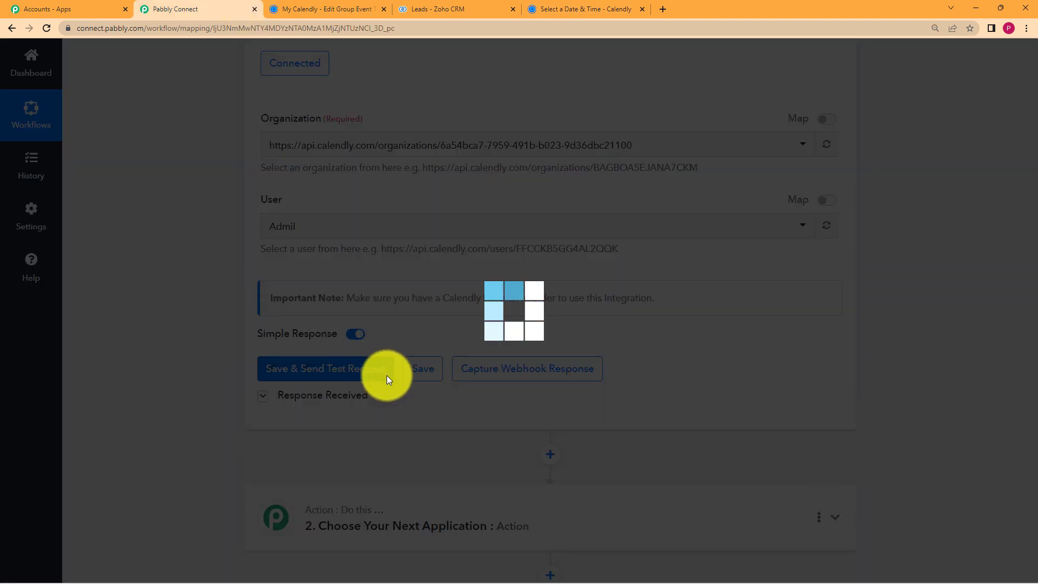
Pick the 12:00pm Pottery Workshop slot on Saturday, March 11.
left_click(600, 9)
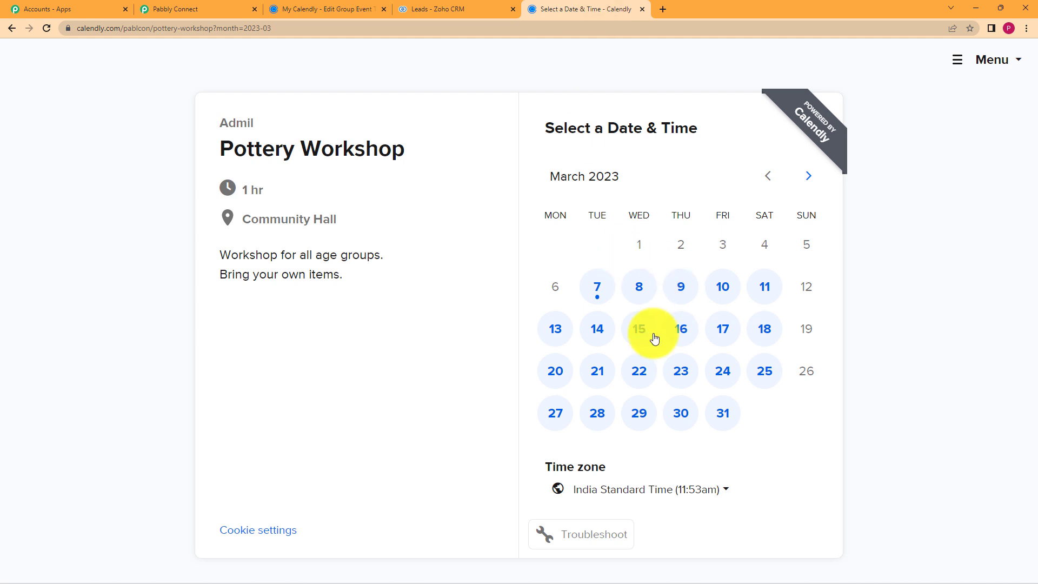
left_click(774, 290)
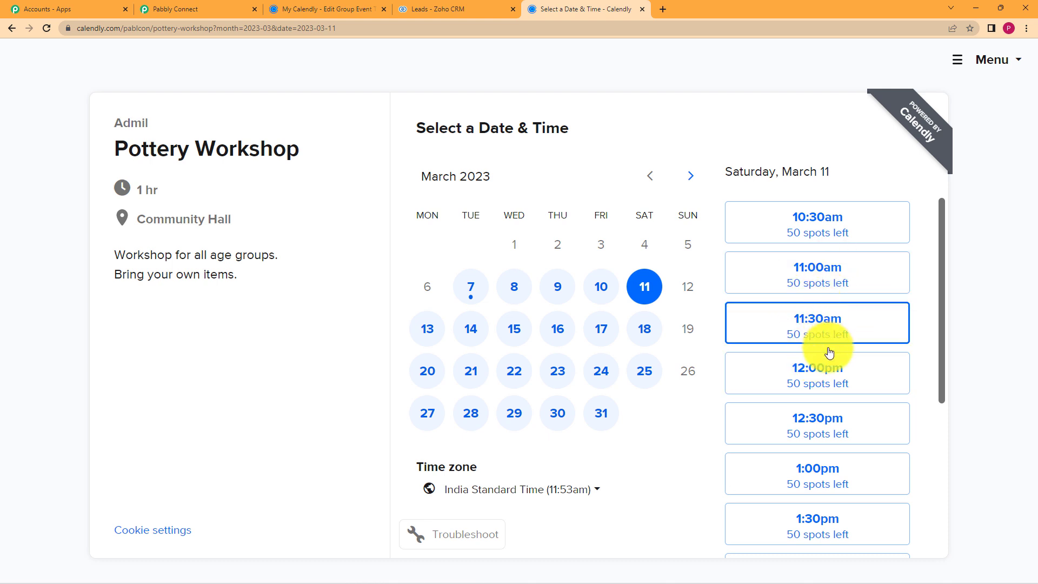
left_click(829, 371)
left_click(857, 379)
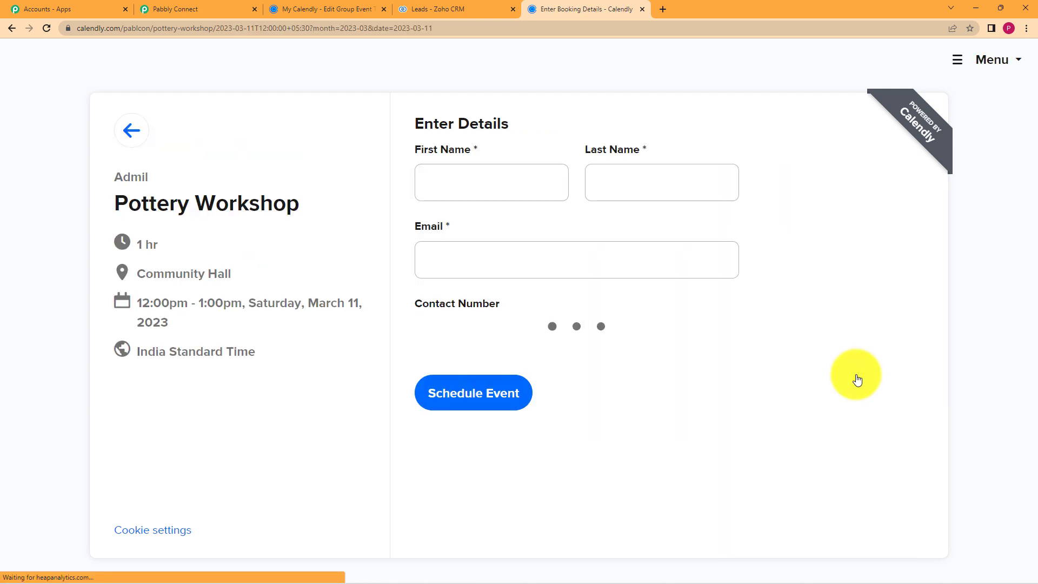
Enter the invitee's first name, last name, email and contact number, then schedule the event.
left_click(533, 181)
left_click(598, 227)
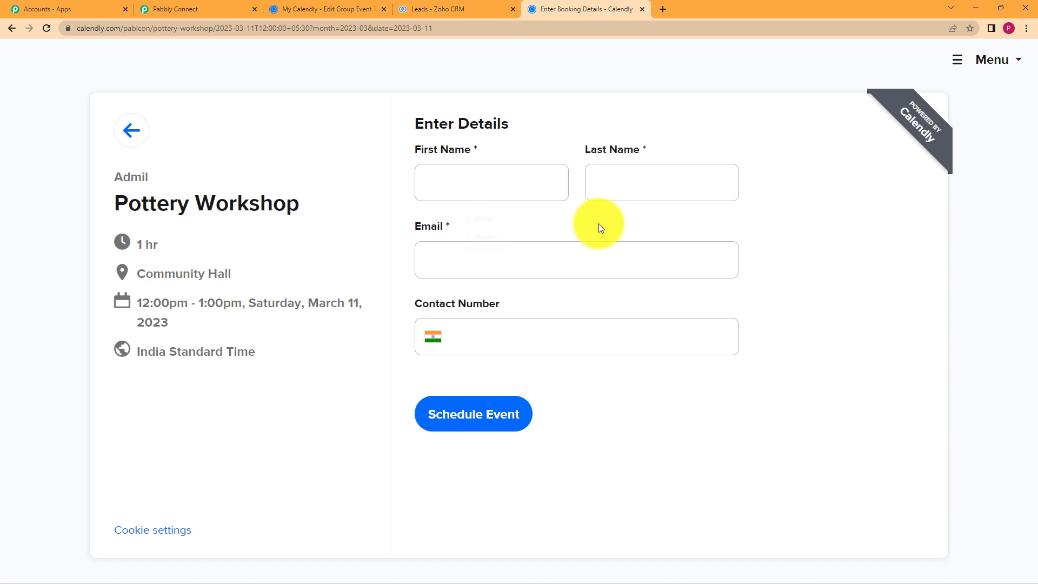
left_click(524, 192)
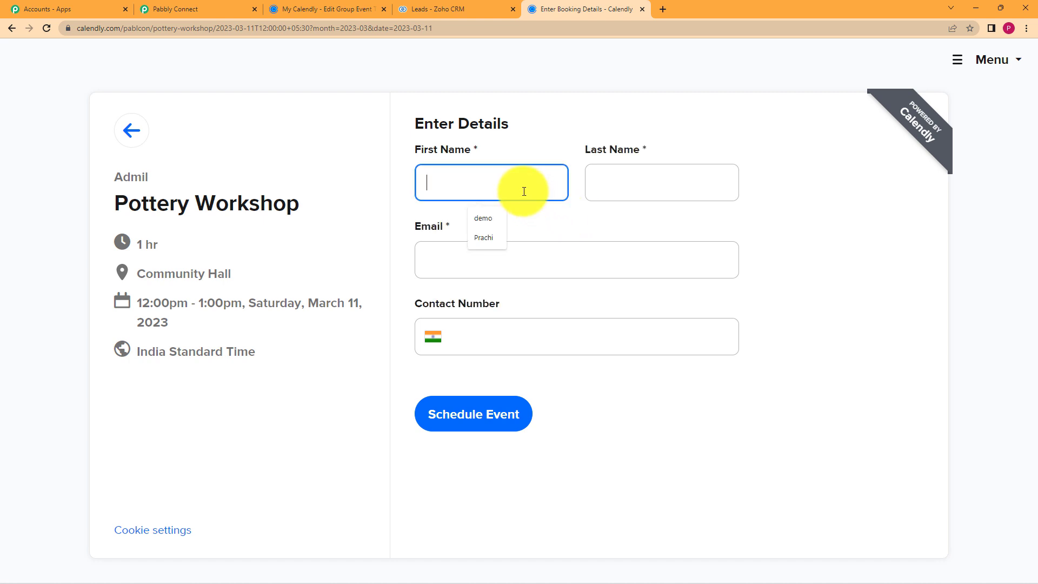
type("Riya")
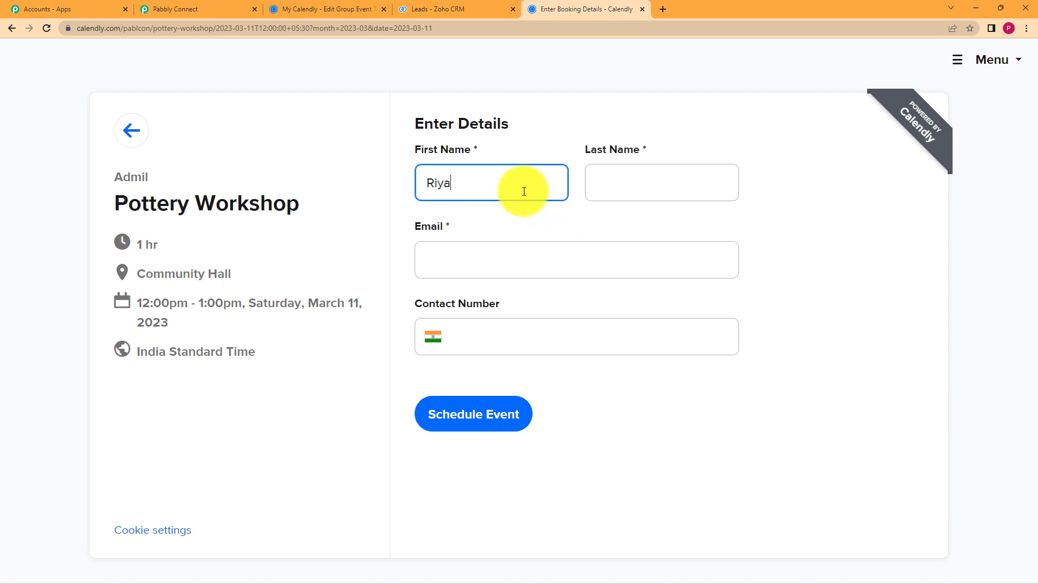
left_click(626, 190)
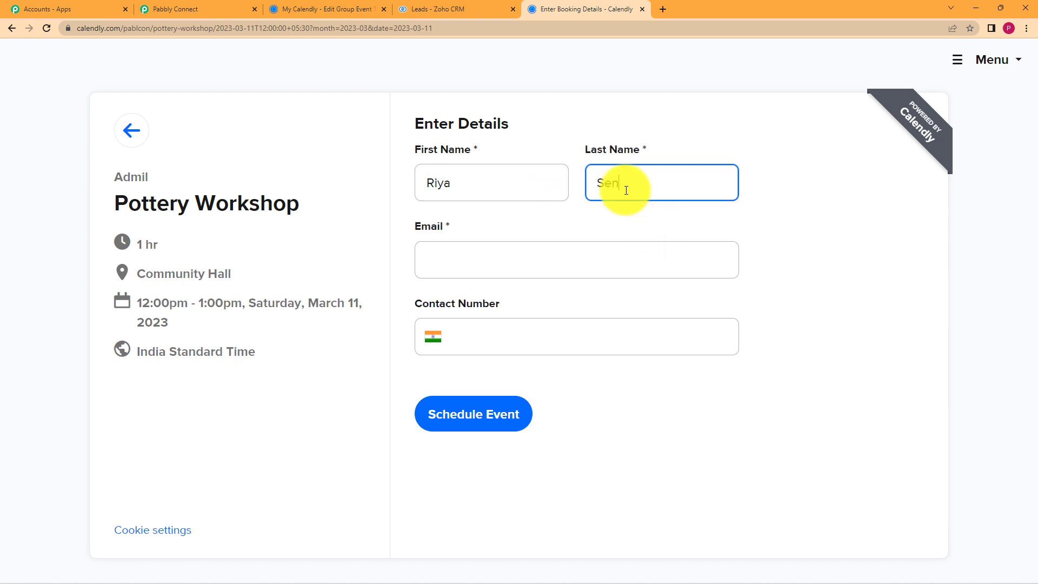
left_click(601, 256)
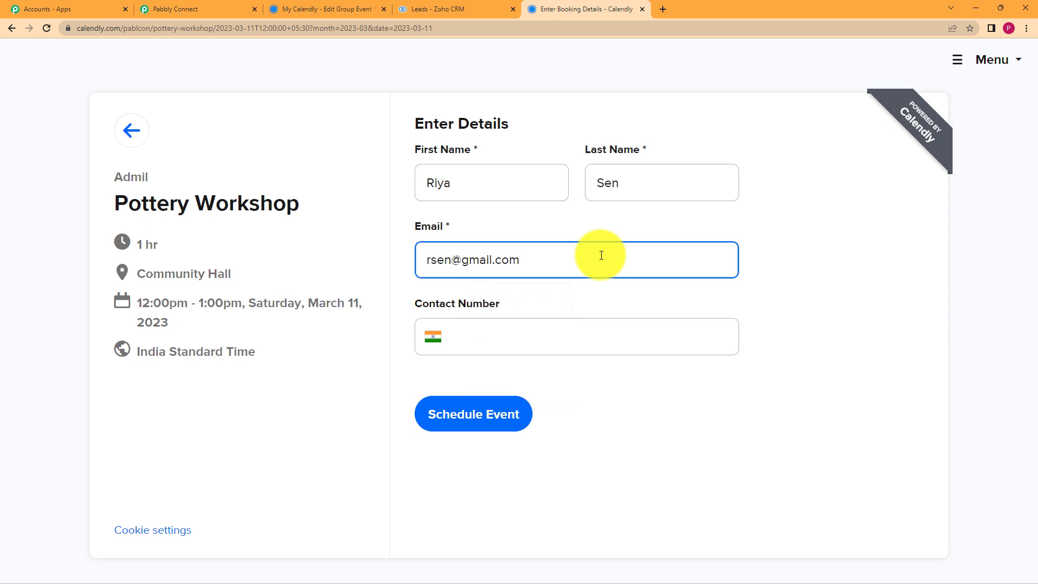
left_click(552, 344)
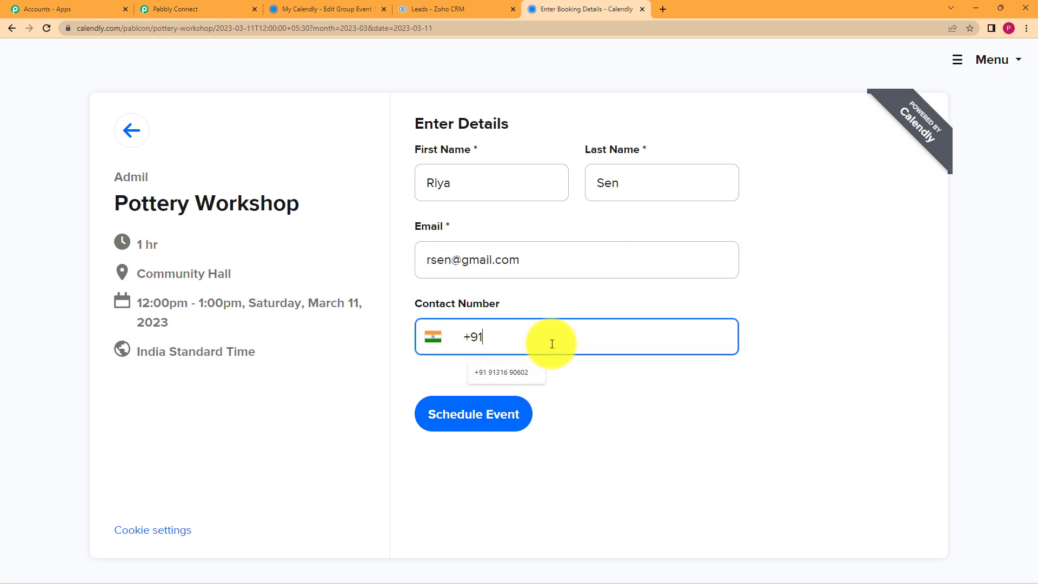
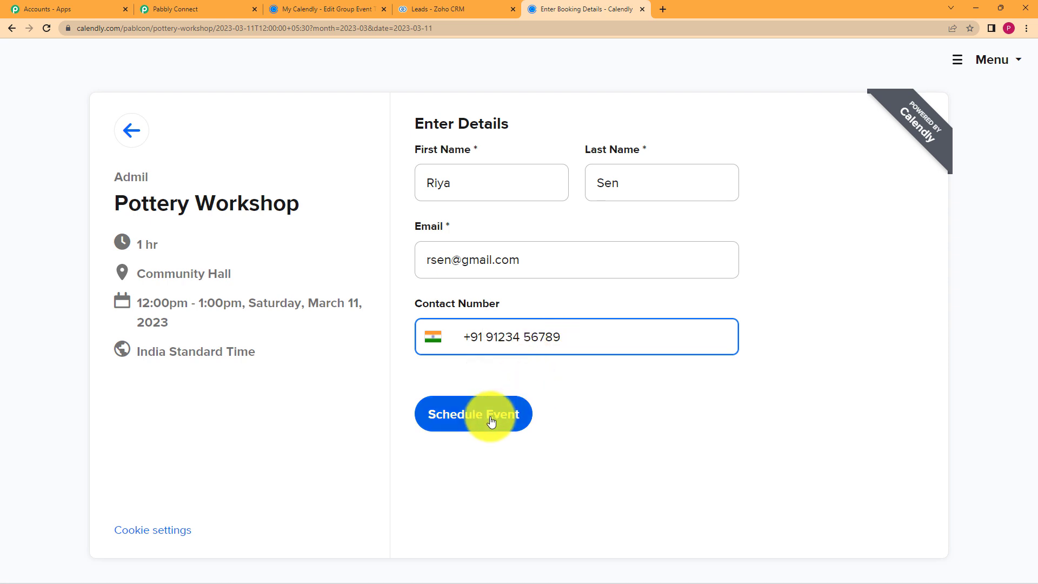
left_click(491, 417)
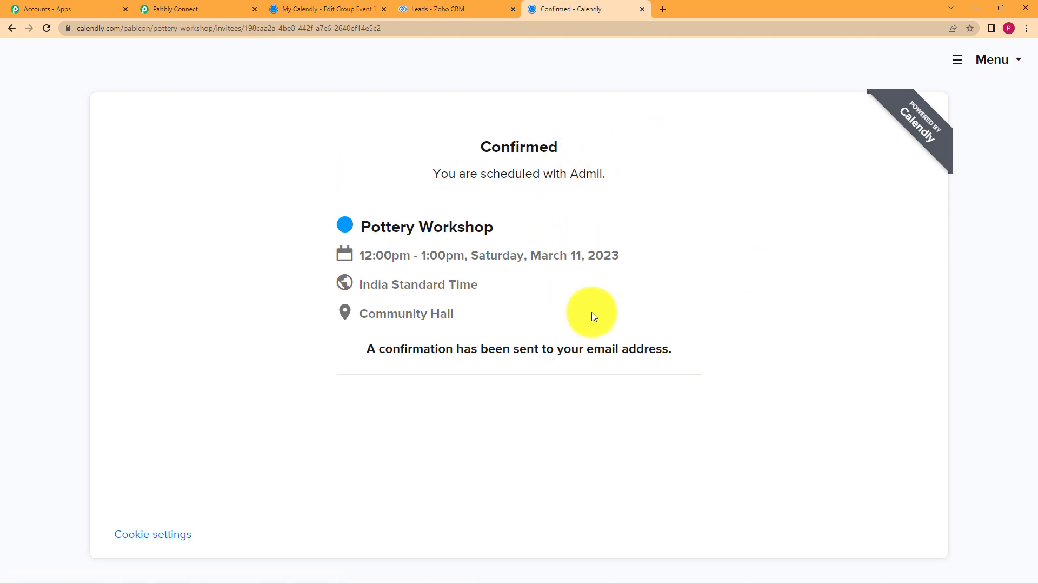
Review the captured booking fields under Response Received, including Pottery Workshop, Community Hall and invitee details.
left_click(215, 5)
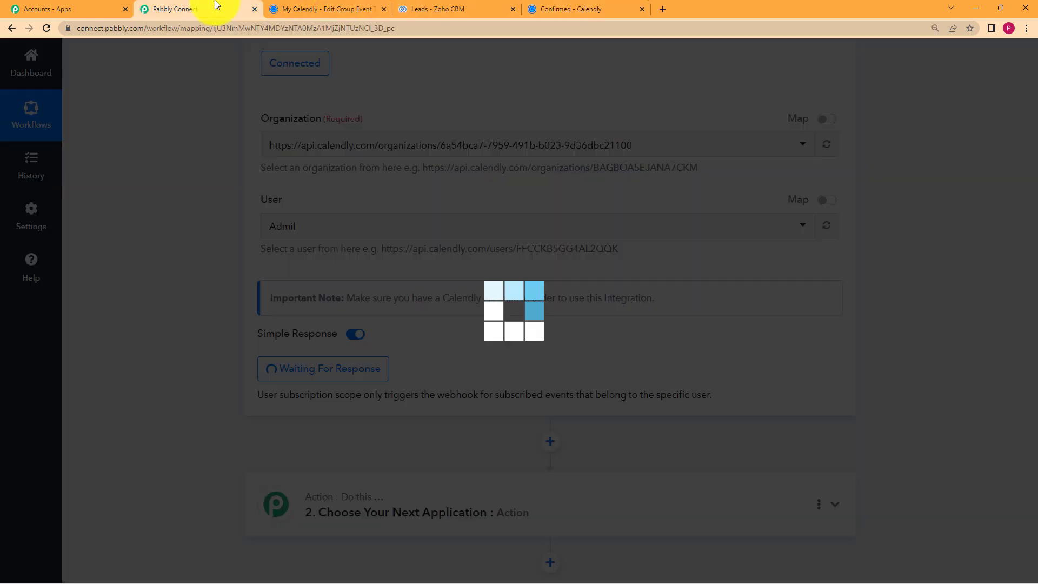
scroll(178, 387, "down", 3)
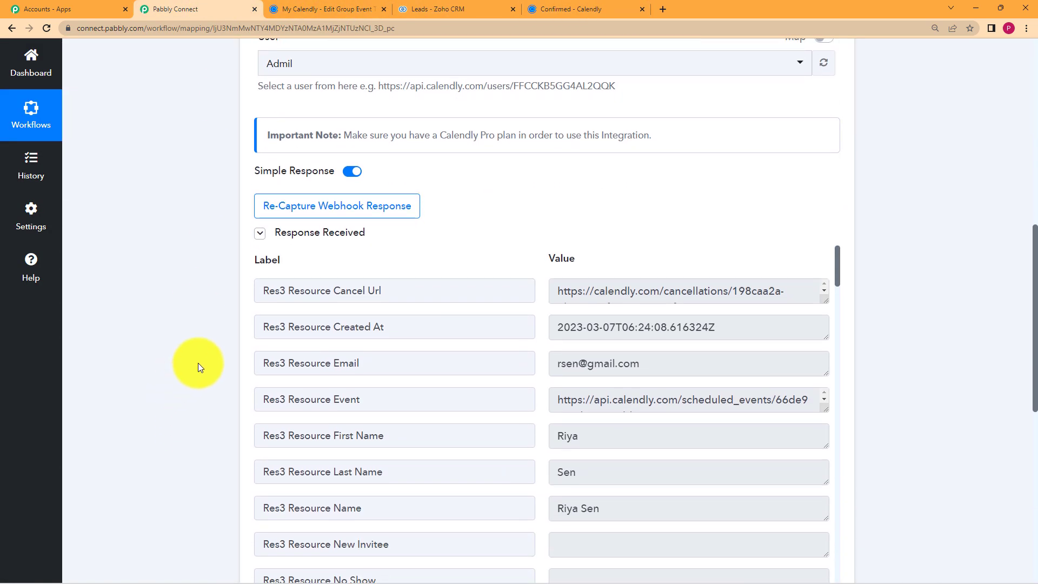
scroll(324, 265, "down", 2)
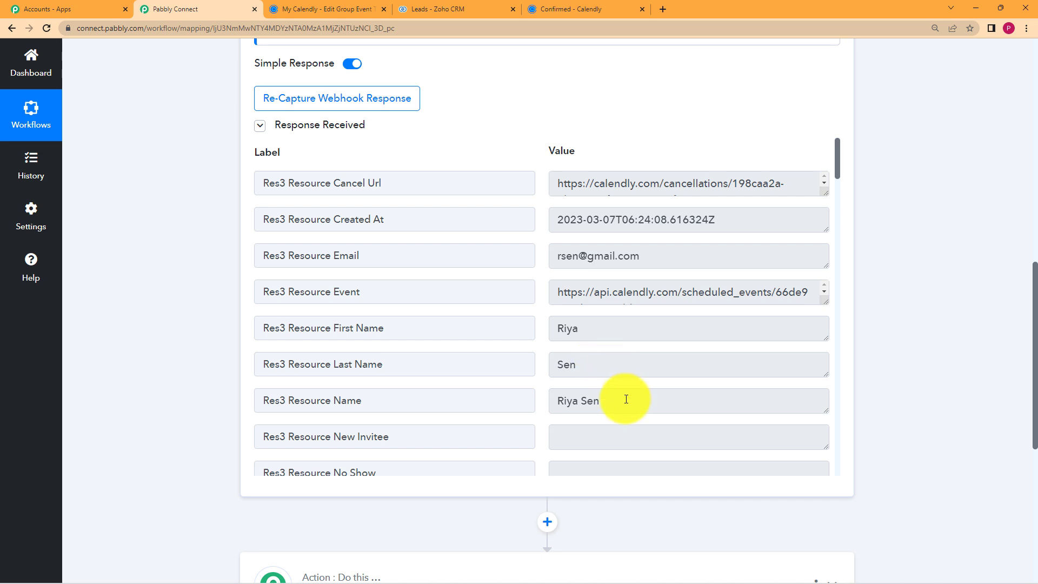
scroll(609, 370, "down", 3)
scroll(615, 375, "down", 7)
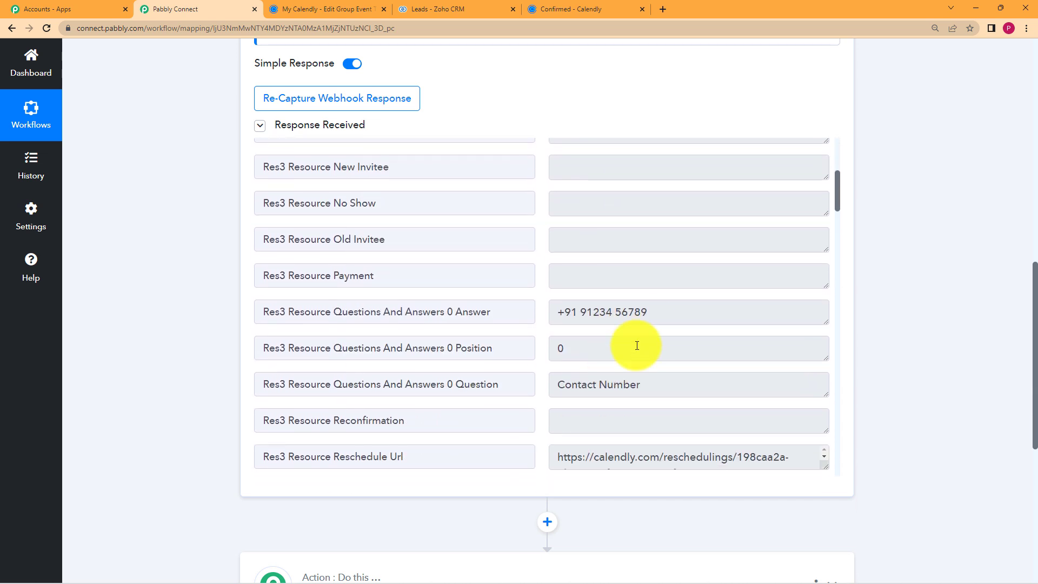
scroll(651, 320, "down", 9)
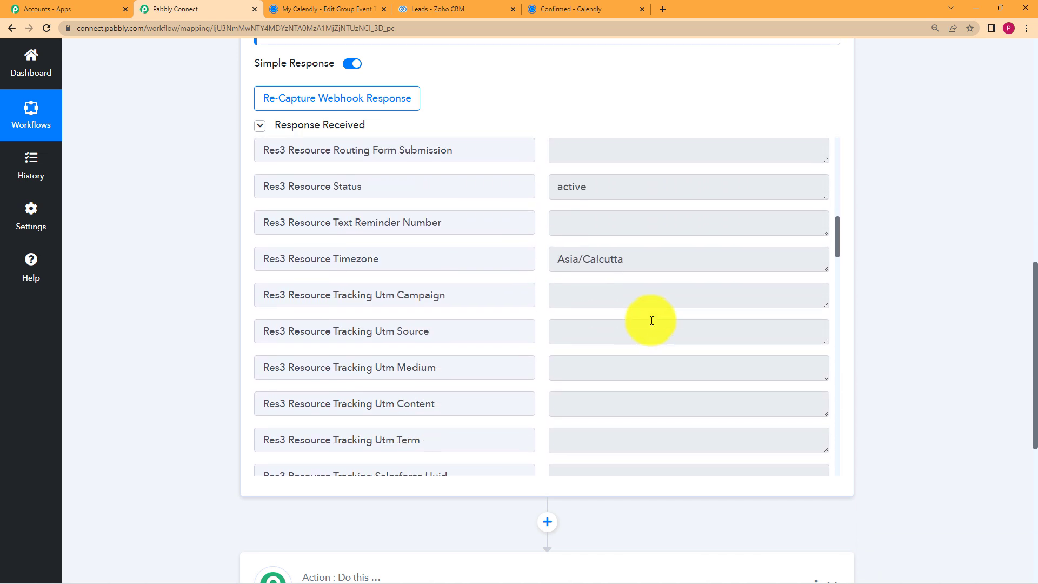
scroll(651, 320, "down", 6)
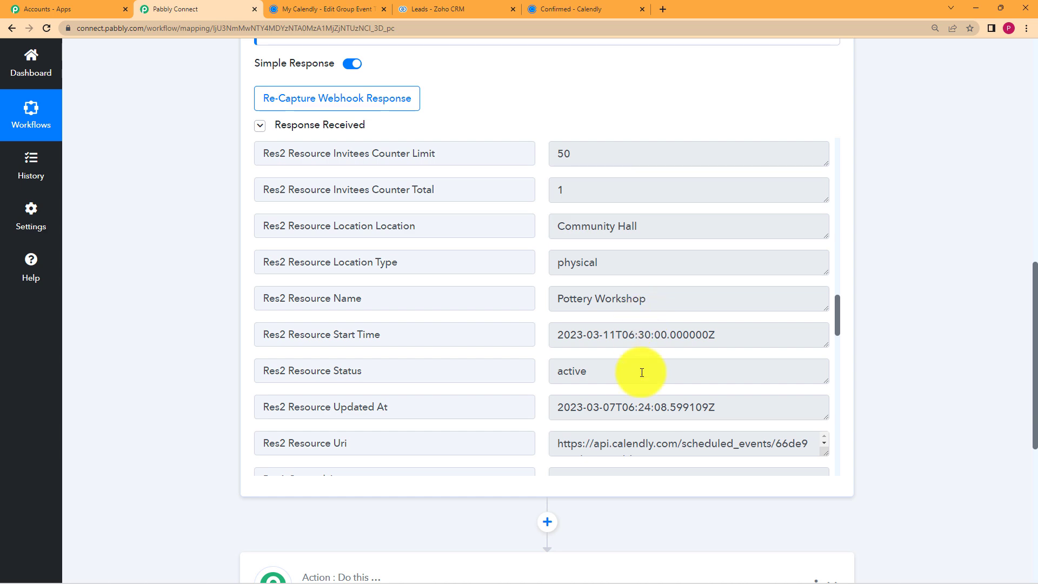
scroll(628, 338, "down", 4)
scroll(630, 338, "down", 15)
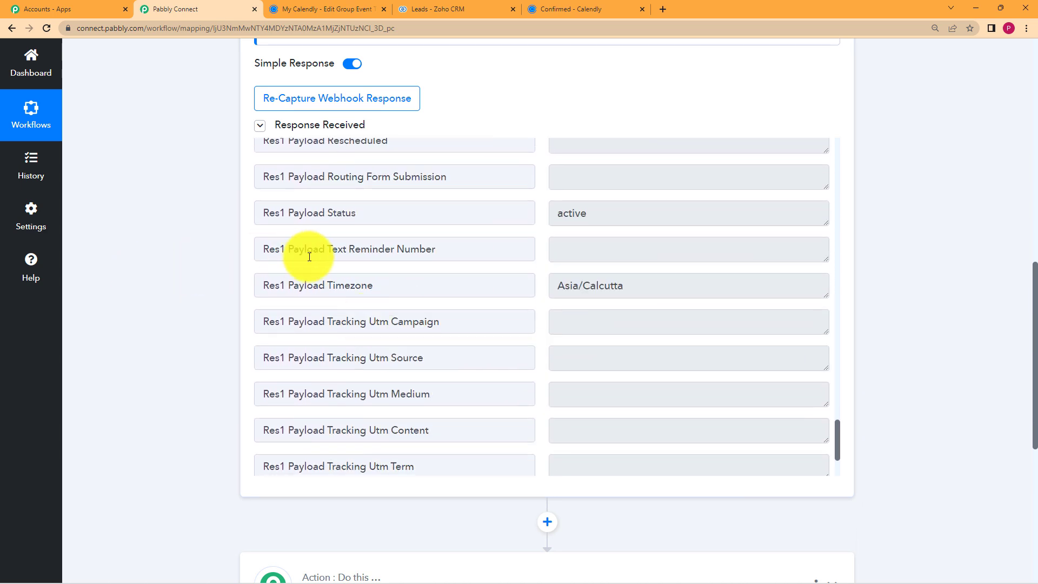
scroll(301, 246, "down", 2)
scroll(289, 274, "down", 3)
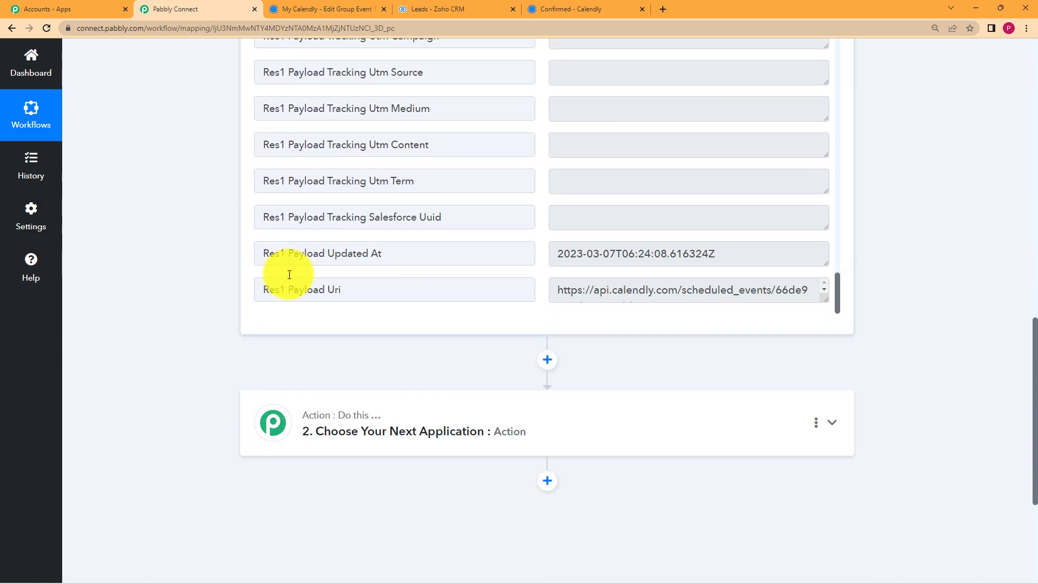
scroll(209, 216, "up", 12)
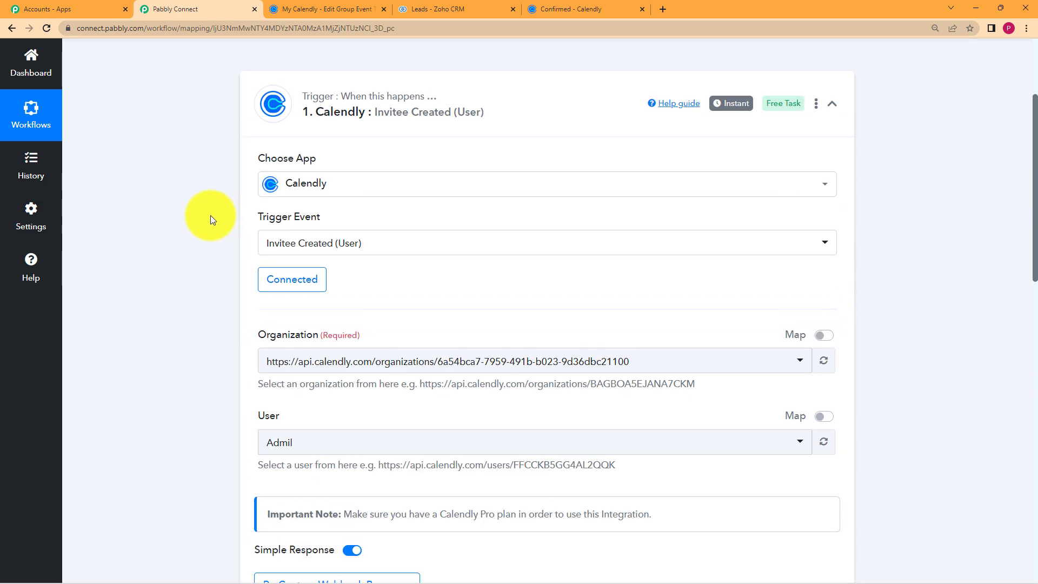
Choose Zoho CRM as the action step's app.
left_click(556, 110)
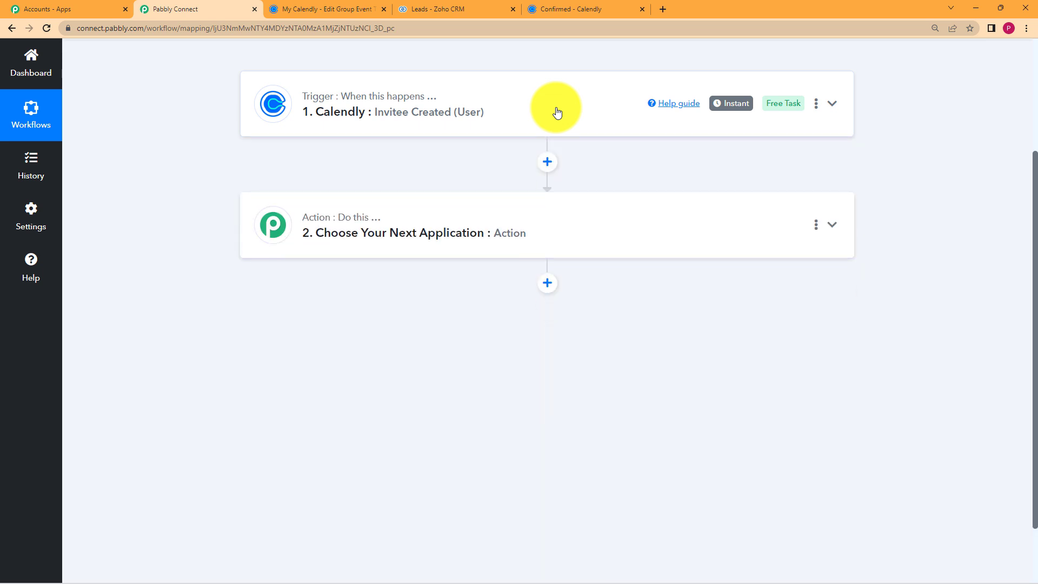
left_click(559, 218)
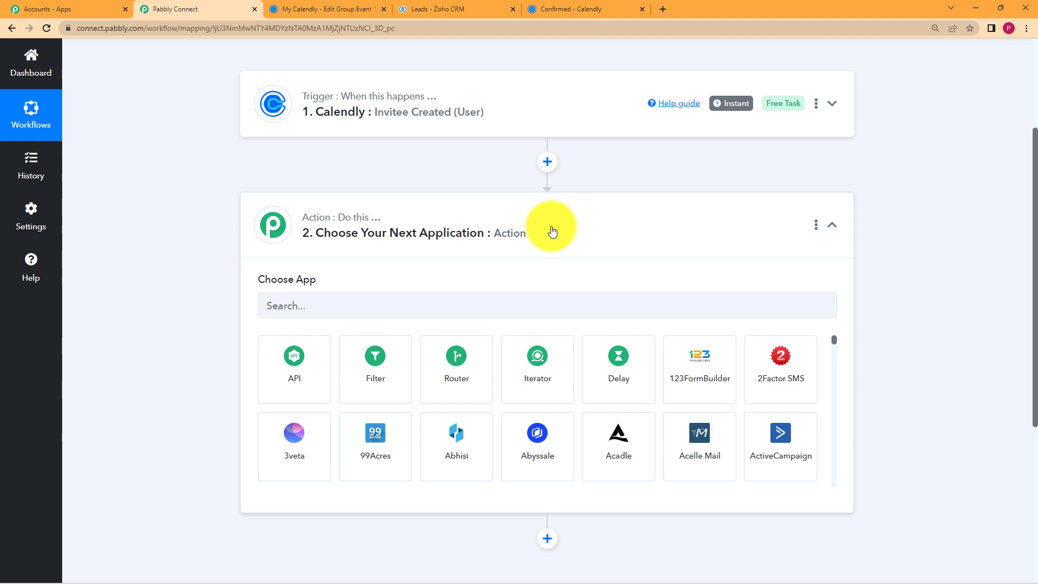
left_click(522, 301)
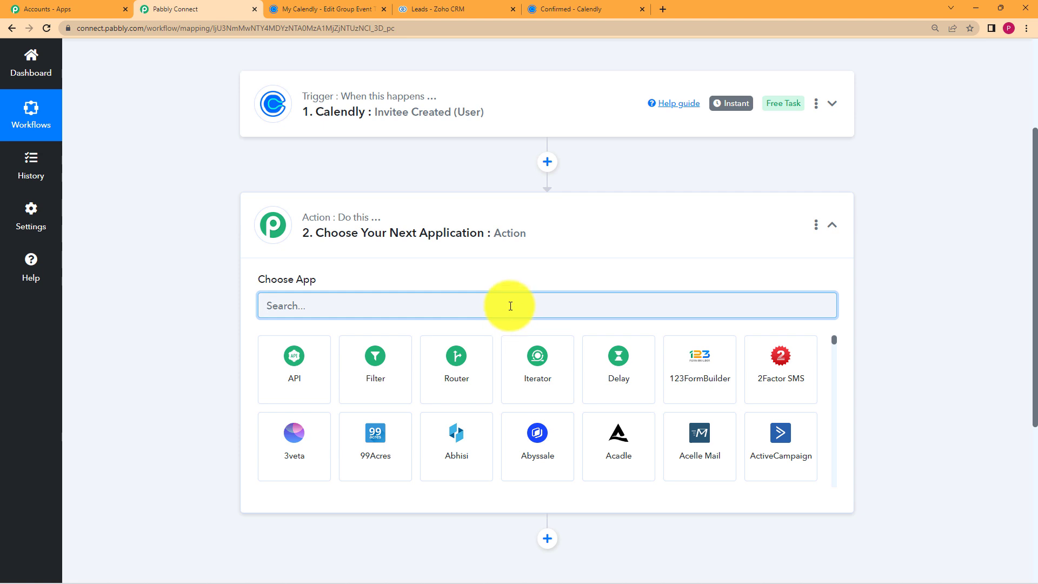
type("Zoho")
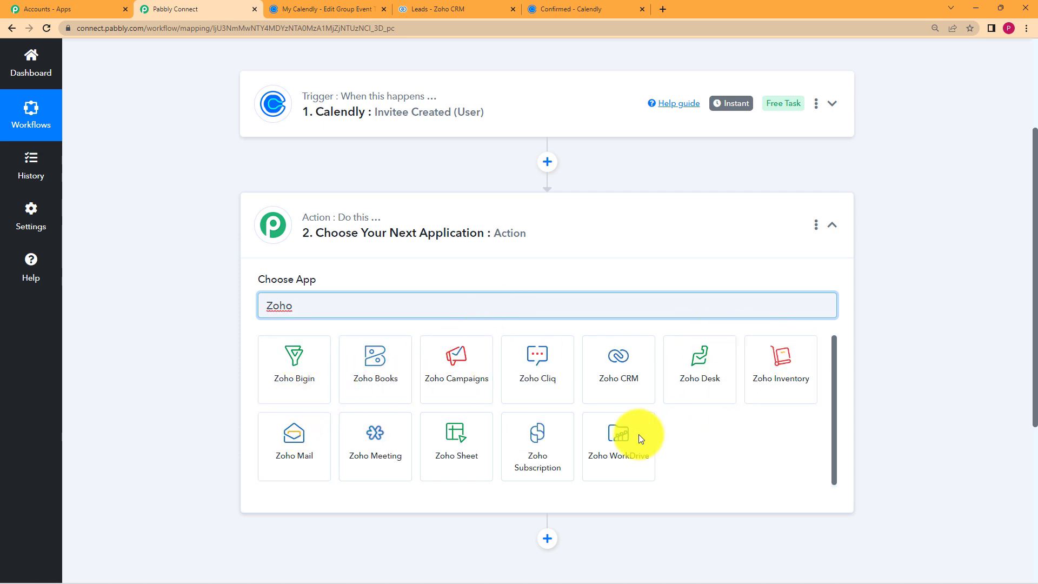
left_click(617, 389)
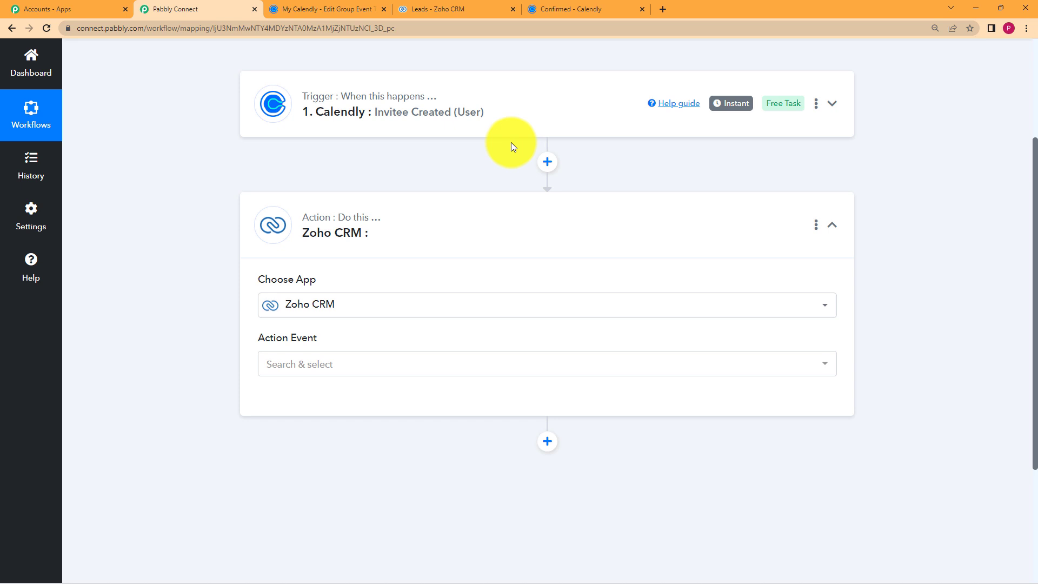
Set the Zoho CRM action event to Create Lead.
left_click(371, 365)
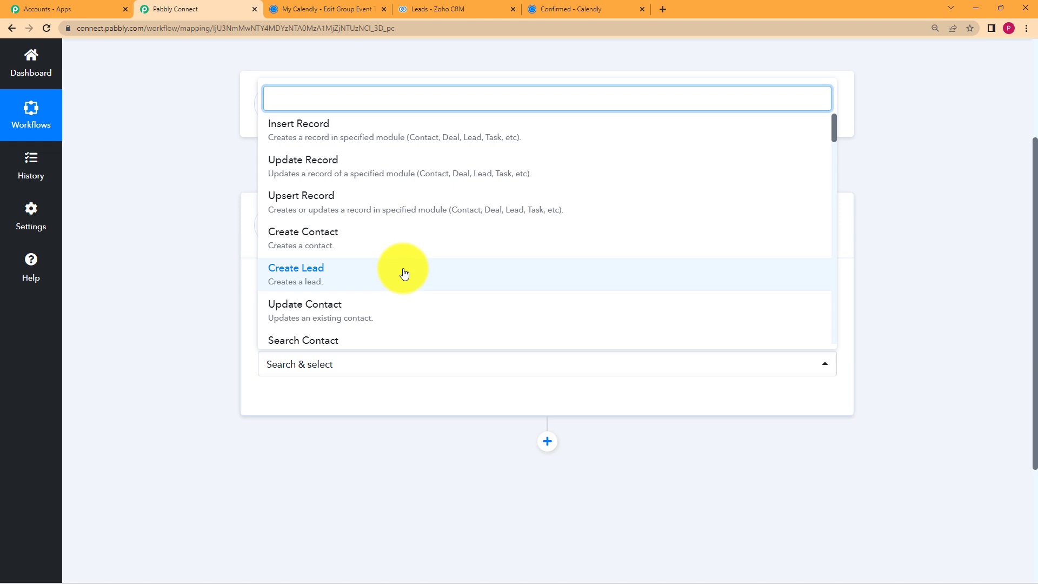
type("cre")
key("BackSpace")
key("BackSpace")
key("BackSpace")
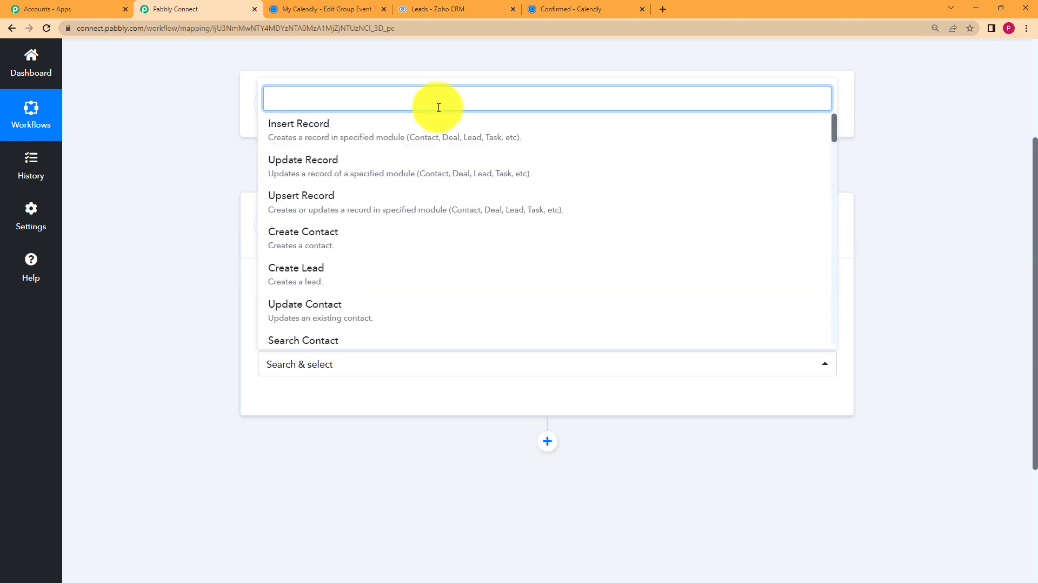
type("cret")
key("BackSpace")
type("a")
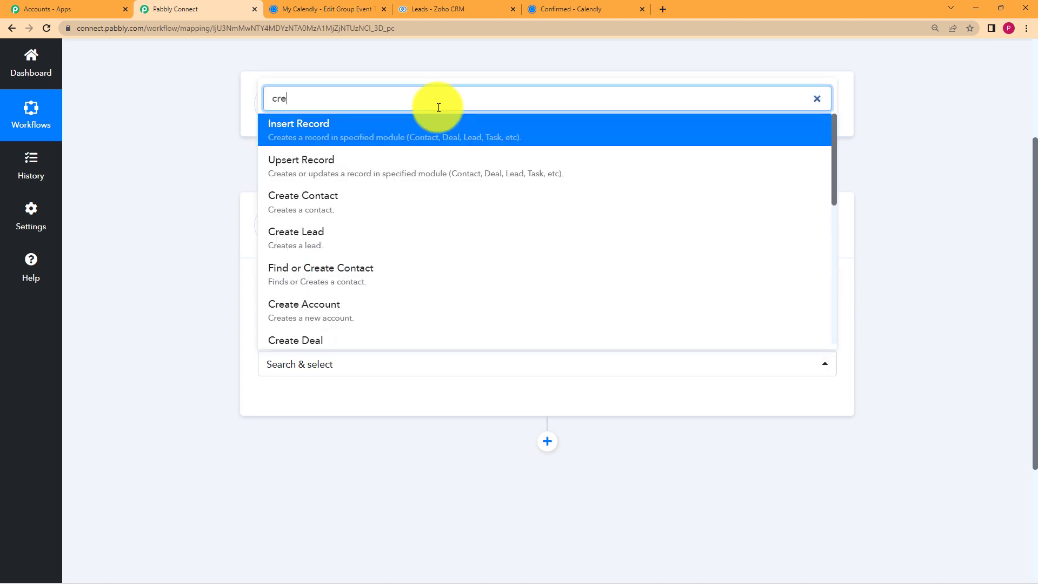
type("te")
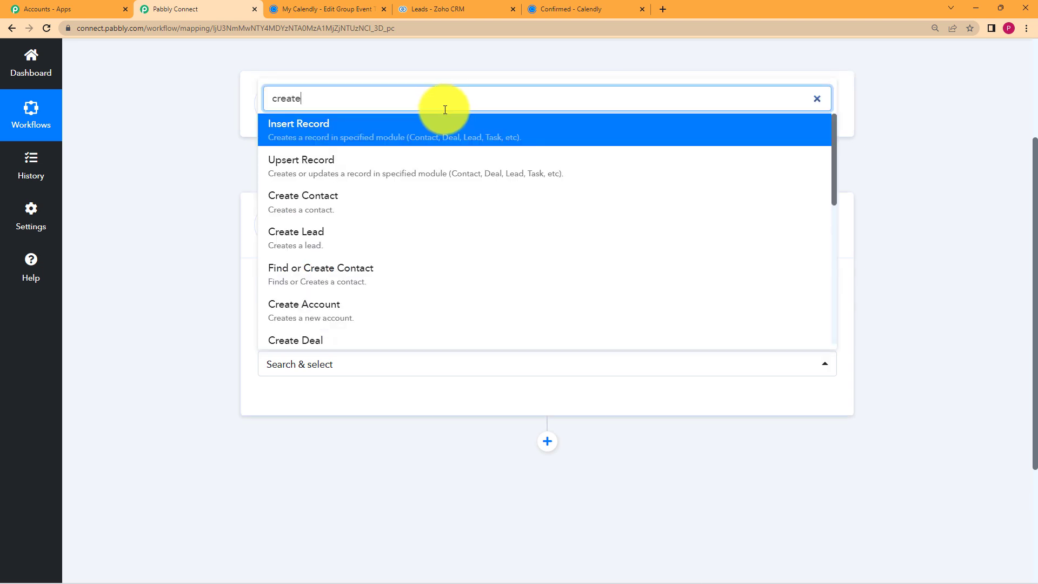
type(" le")
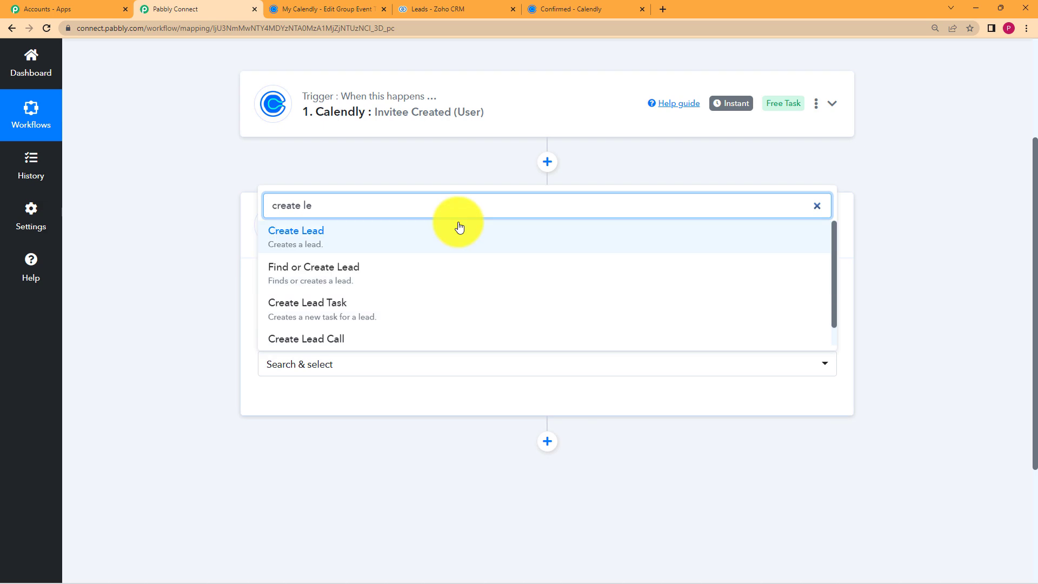
left_click(459, 229)
left_click(312, 400)
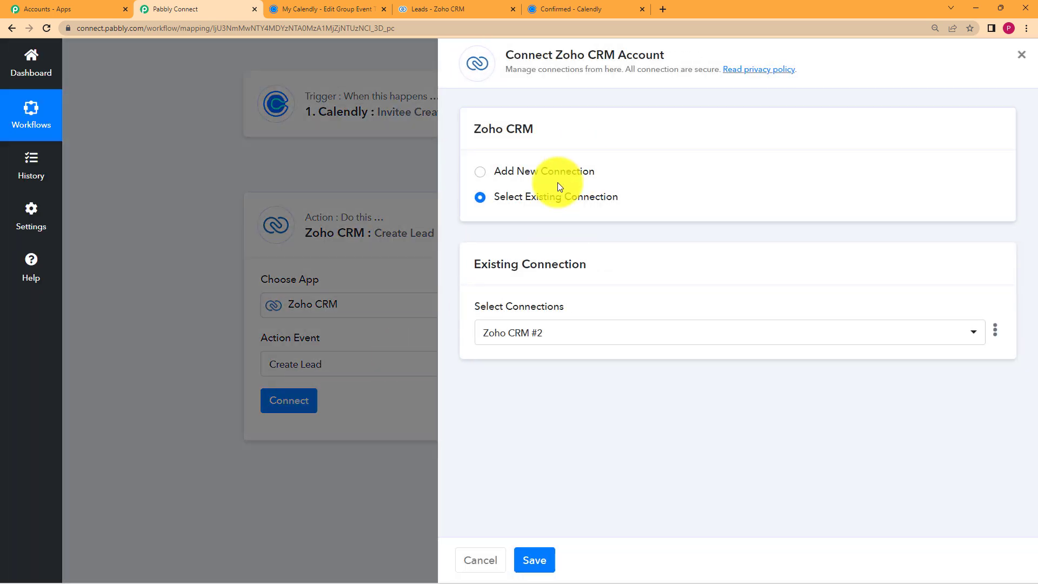
Start a new Zoho CRM connection, then check the Leads tab showing 3 existing leads.
left_click(564, 171)
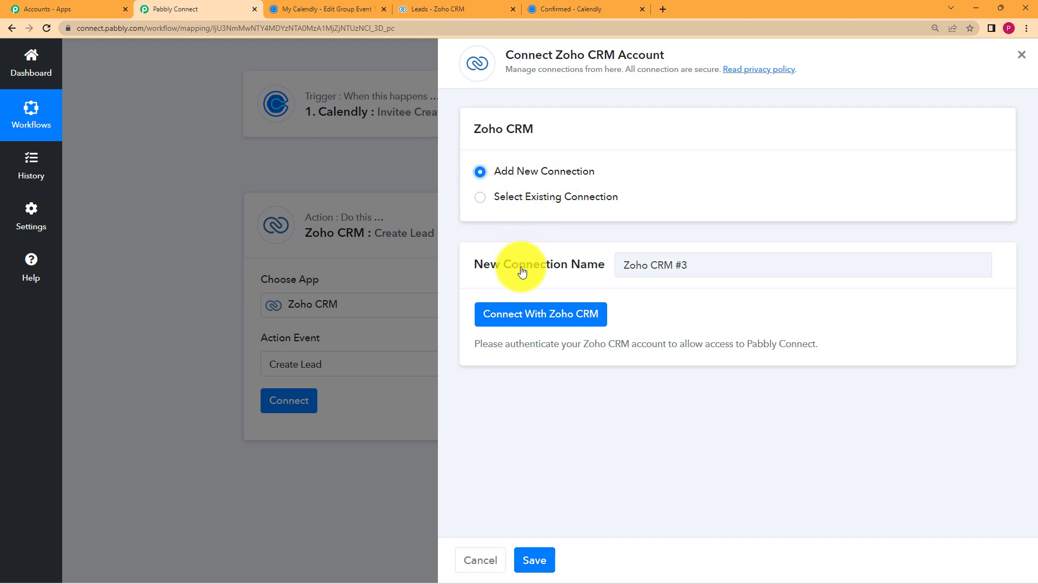
left_click(533, 314)
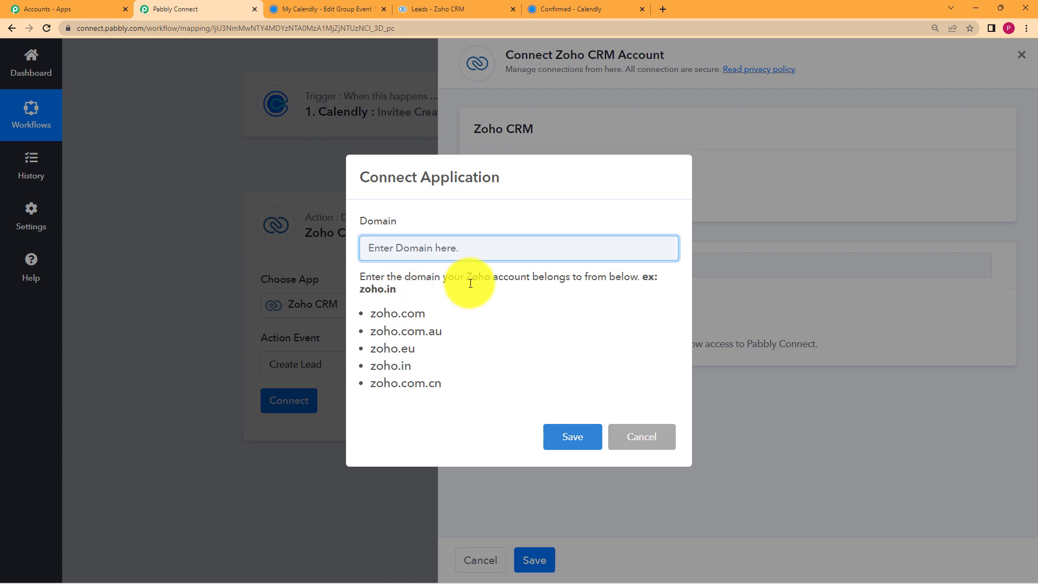
left_click(438, 9)
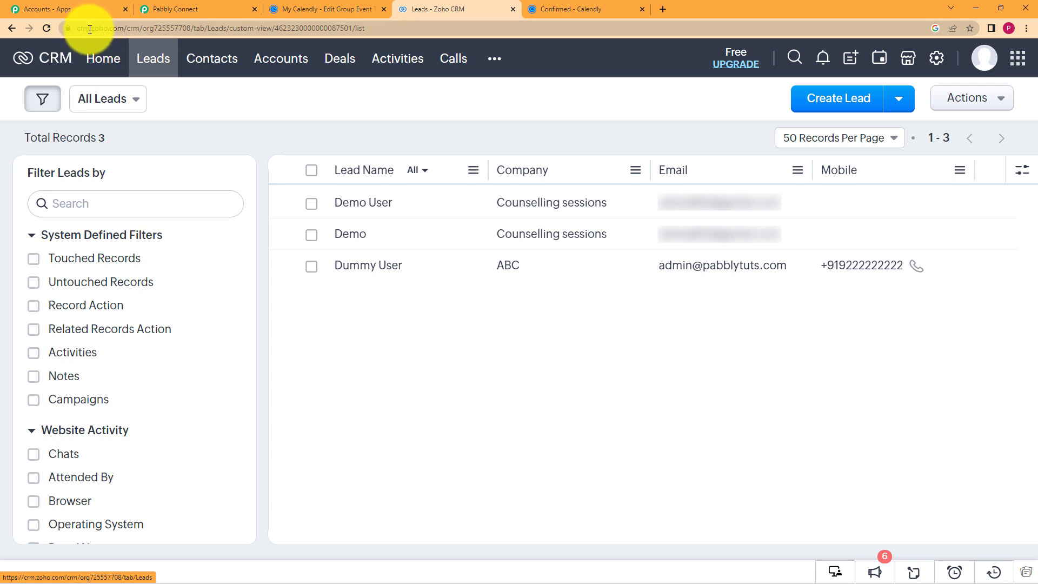
Confirm from the Zoho CRM address that the account domain is zoho.com, then go back to Pabbly Connect.
left_click_drag(90, 30, 125, 28)
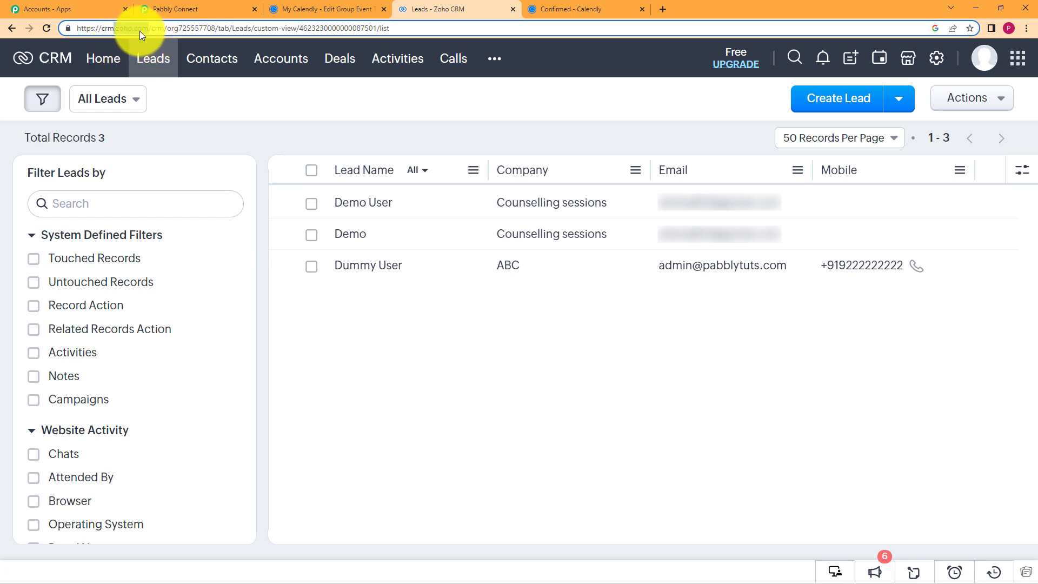
left_click(186, 9)
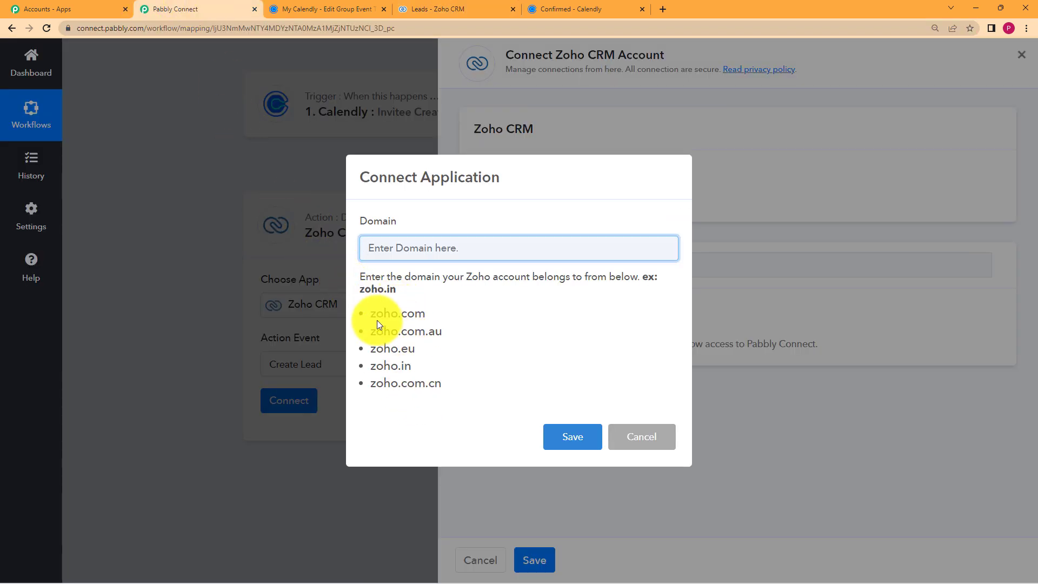
Enter zoho.com as the Zoho CRM domain, save, and accept Zoho's access request.
left_click_drag(369, 315, 424, 313)
key("ctrl+c")
left_click(419, 247)
key("ctrl+v")
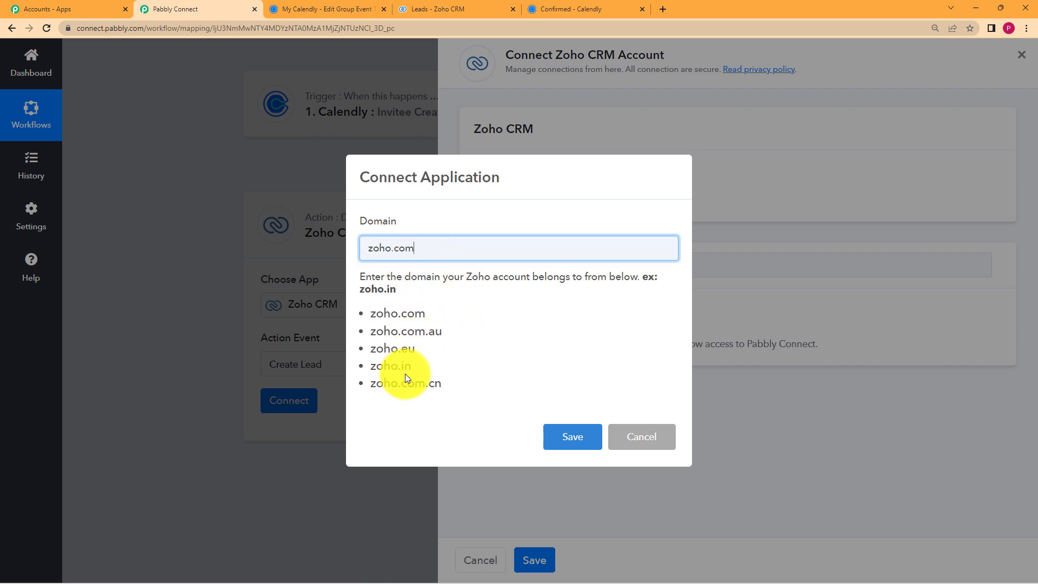
left_click(560, 433)
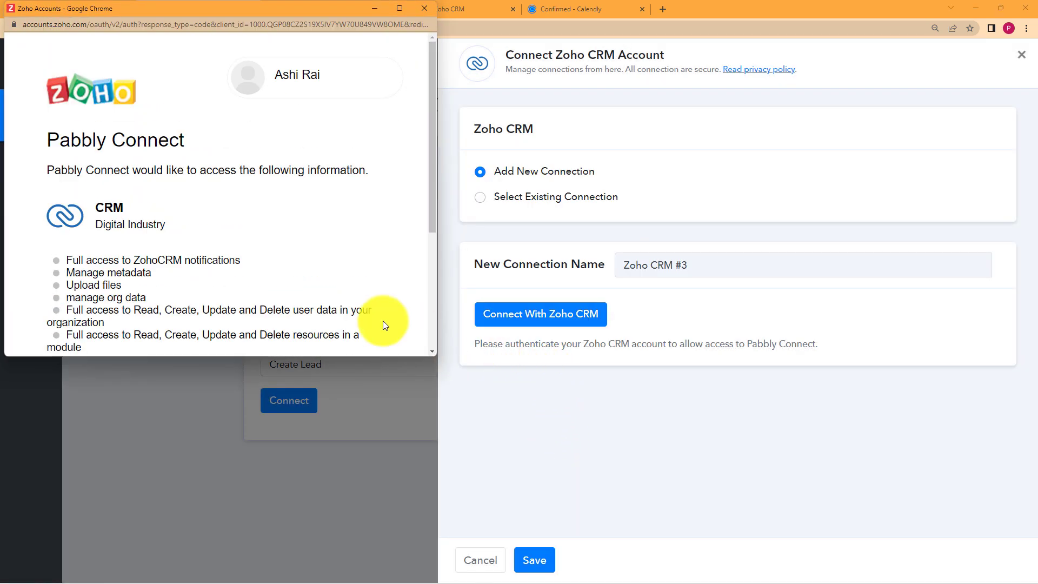
scroll(281, 301, "down", 3)
left_click(88, 273)
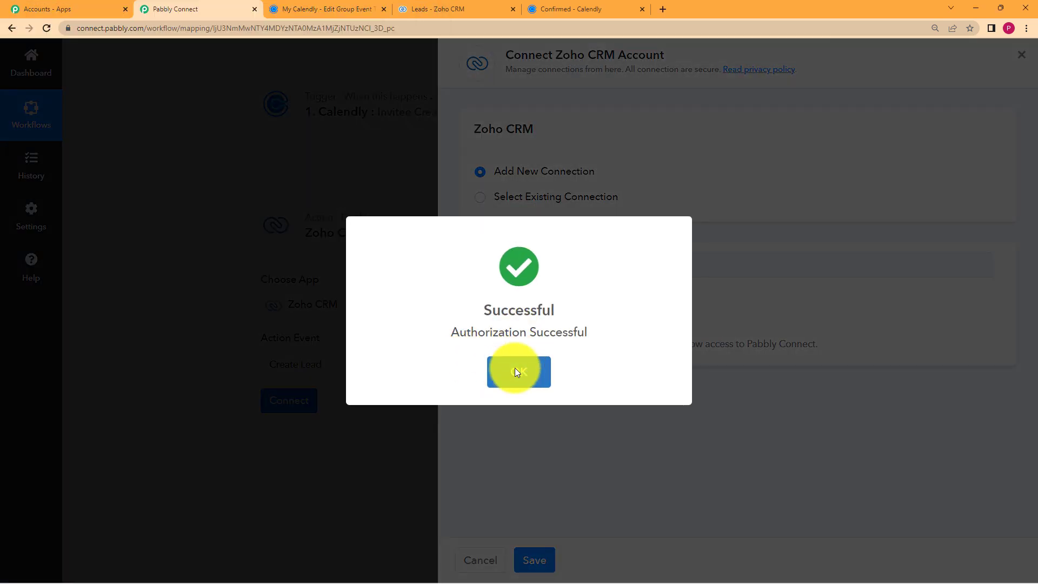
left_click(515, 370)
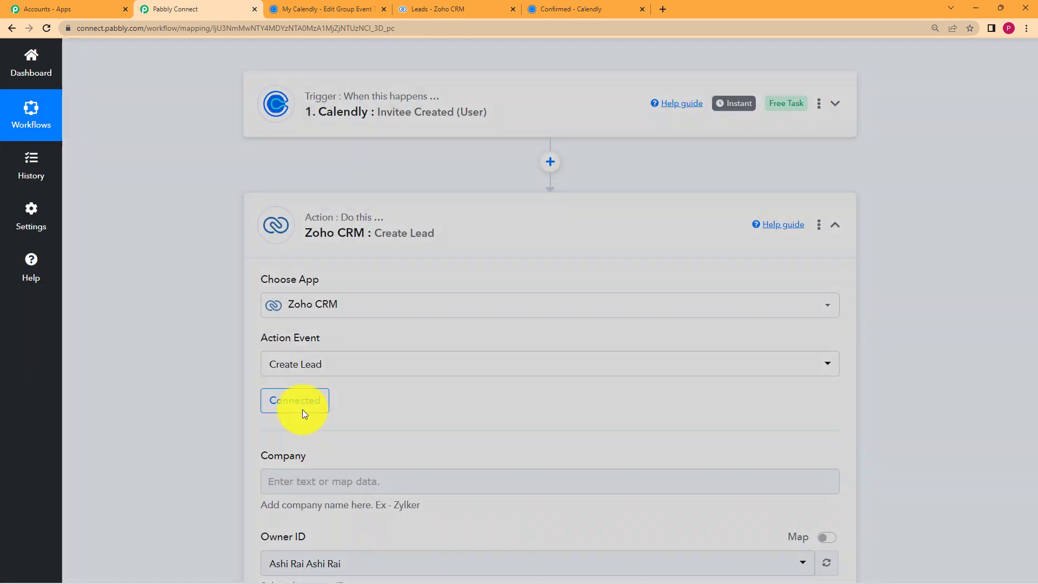
Review the Create Lead fields, noting Owner ID is prefilled and Last Name is required.
scroll(346, 387, "down", 2)
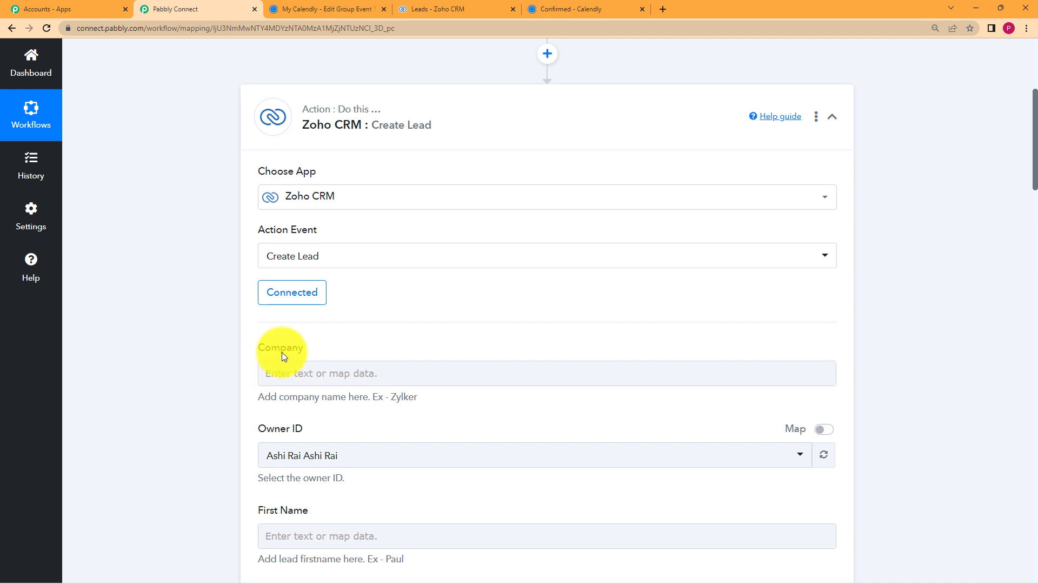
scroll(158, 305, "down", 3)
left_click(365, 210)
left_click(238, 264)
scroll(238, 265, "down", 7)
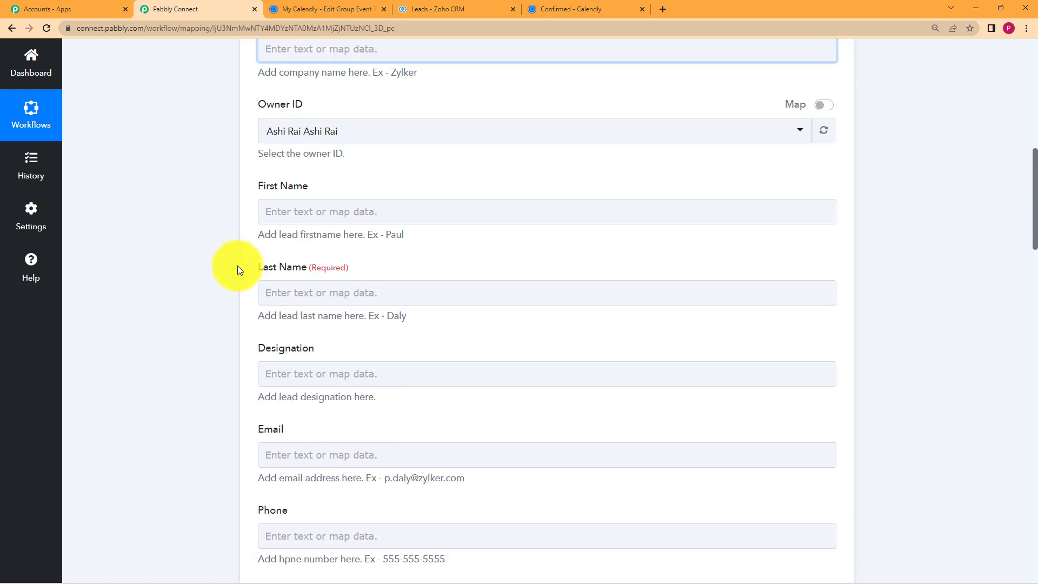
scroll(239, 269, "down", 5)
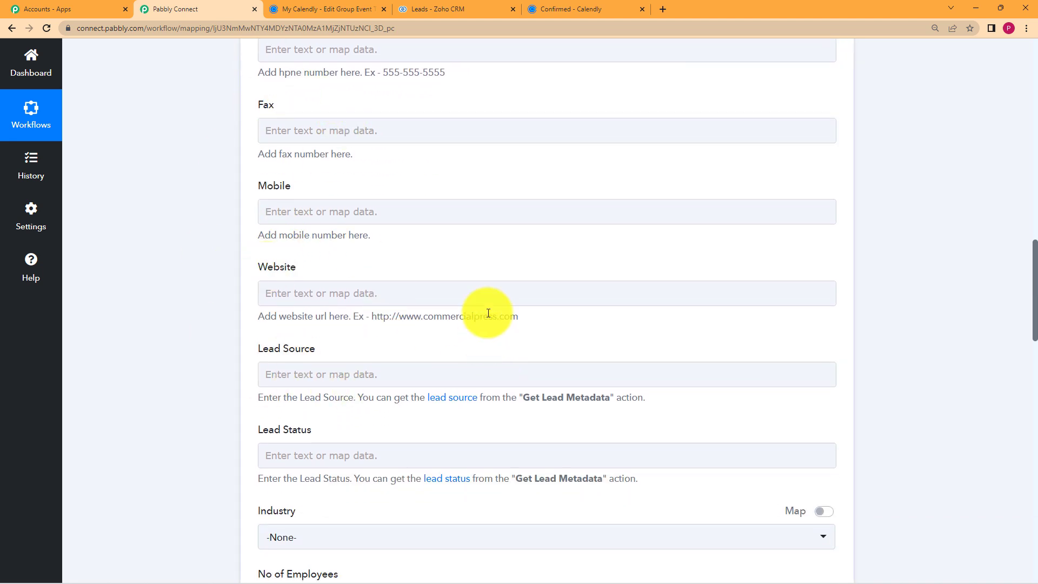
scroll(210, 368, "up", 1)
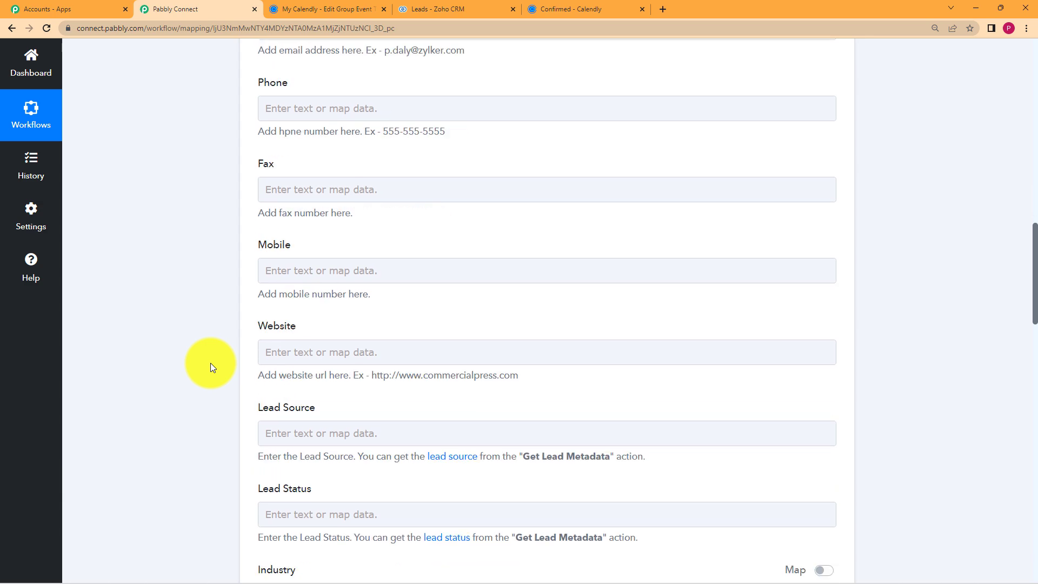
scroll(210, 367, "down", 7)
scroll(211, 367, "down", 4)
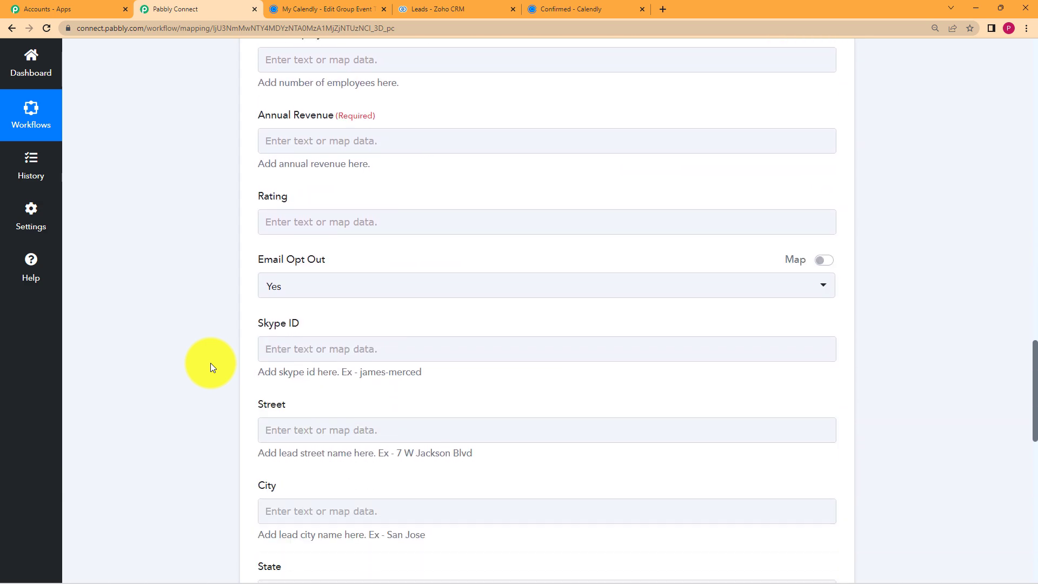
scroll(322, 249, "up", 11)
scroll(323, 249, "up", 19)
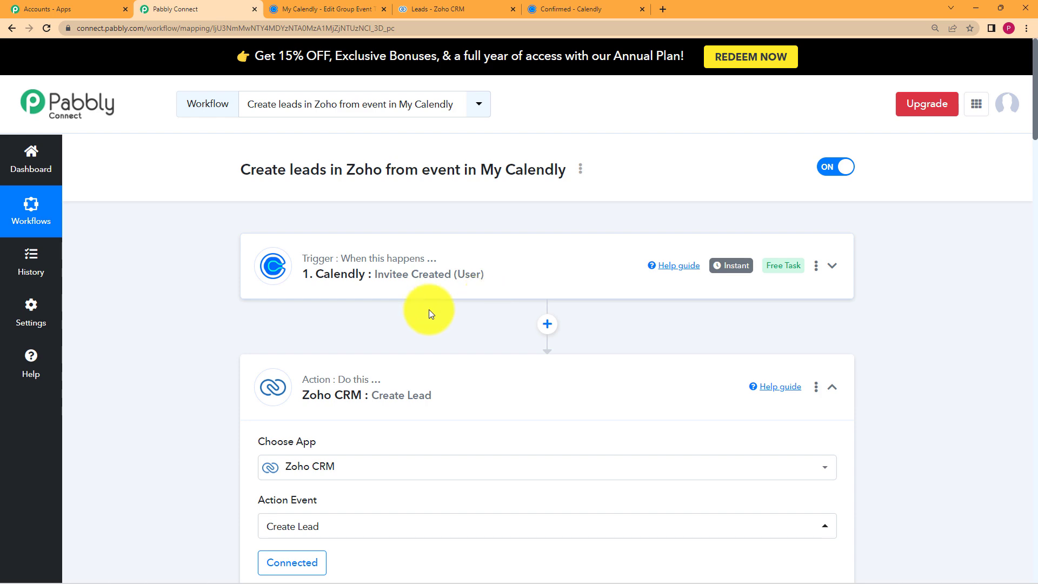
scroll(227, 337, "down", 9)
scroll(227, 339, "down", 2)
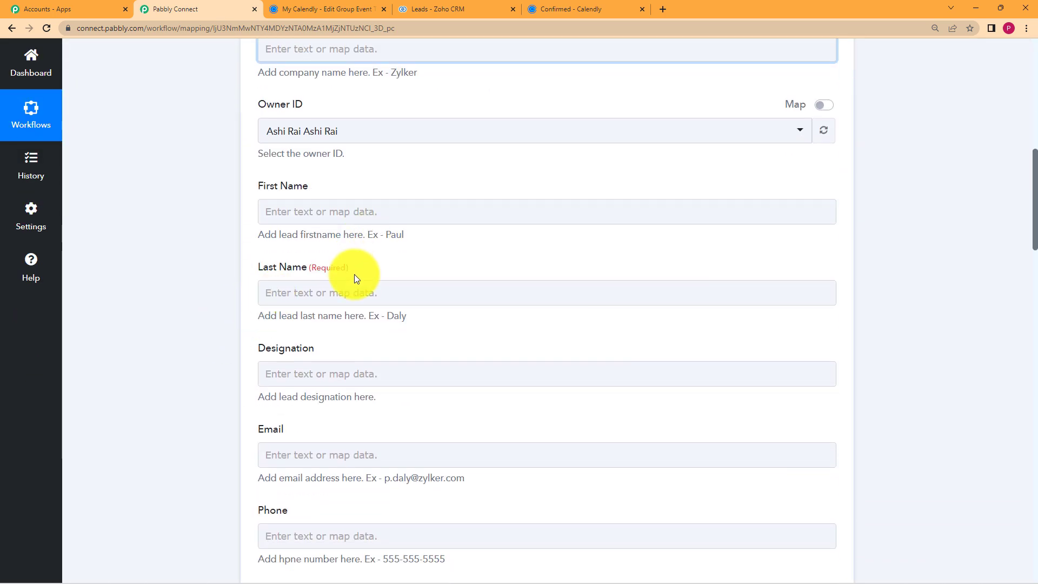
left_click_drag(350, 270, 313, 277)
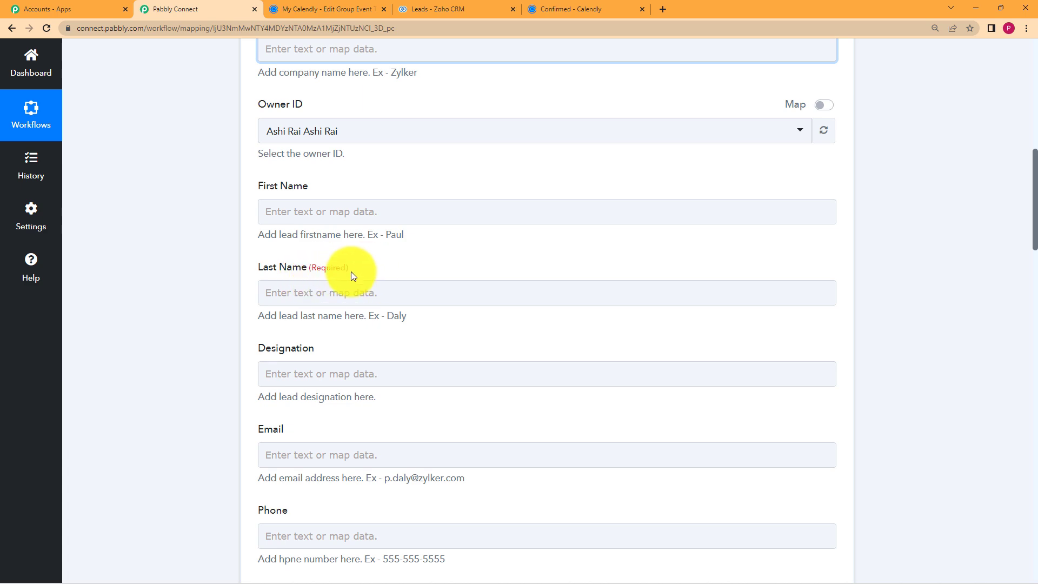
scroll(206, 320, "down", 14)
scroll(206, 320, "up", 14)
scroll(206, 320, "up", 4)
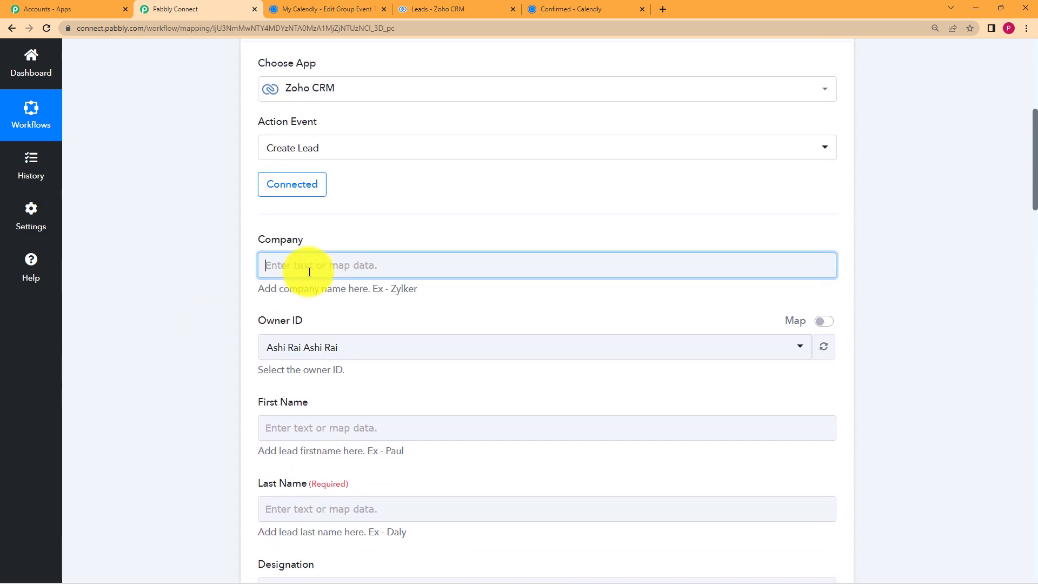
Map the Company field to the Calendly item Res2 Resource Name: Pottery Workshop.
left_click(308, 270)
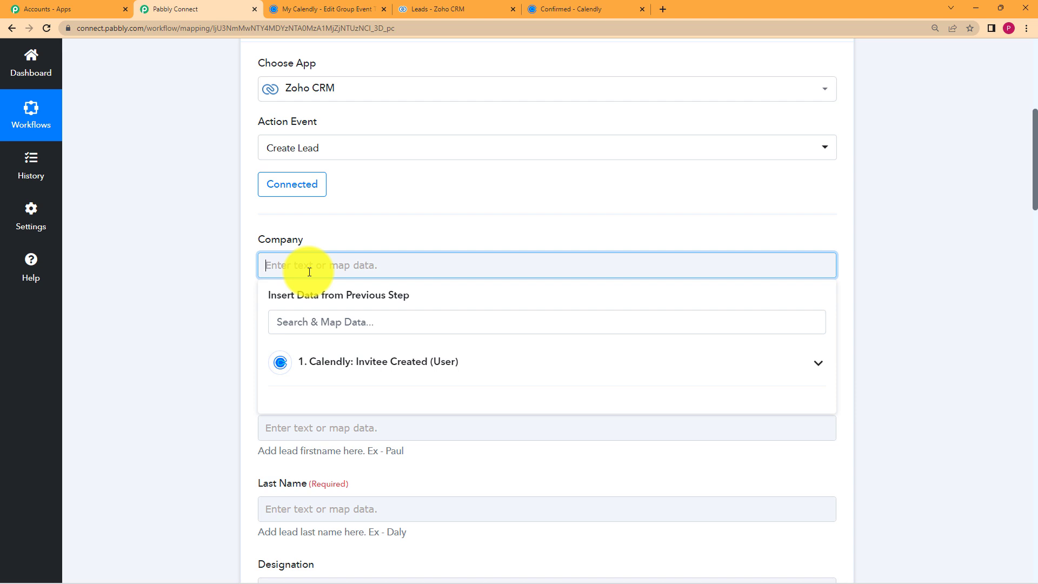
scroll(203, 172, "up", 2)
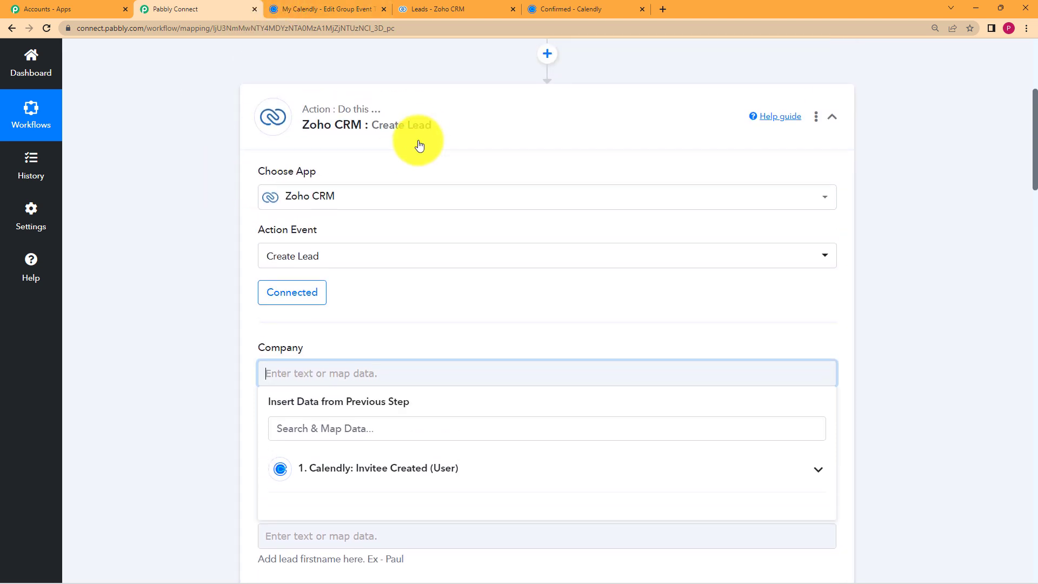
left_click(432, 116)
scroll(238, 173, "up", 3)
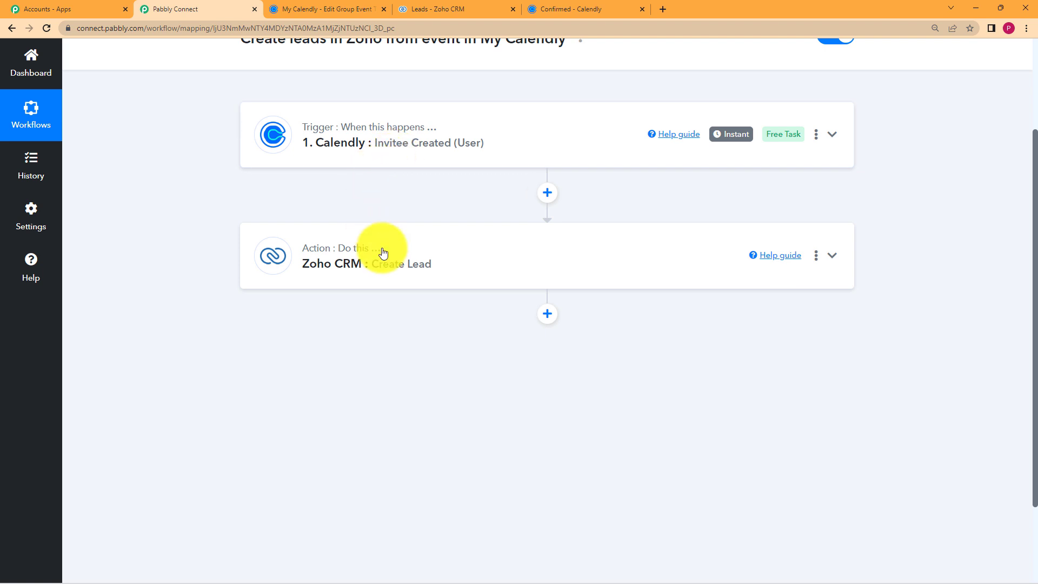
left_click(337, 254)
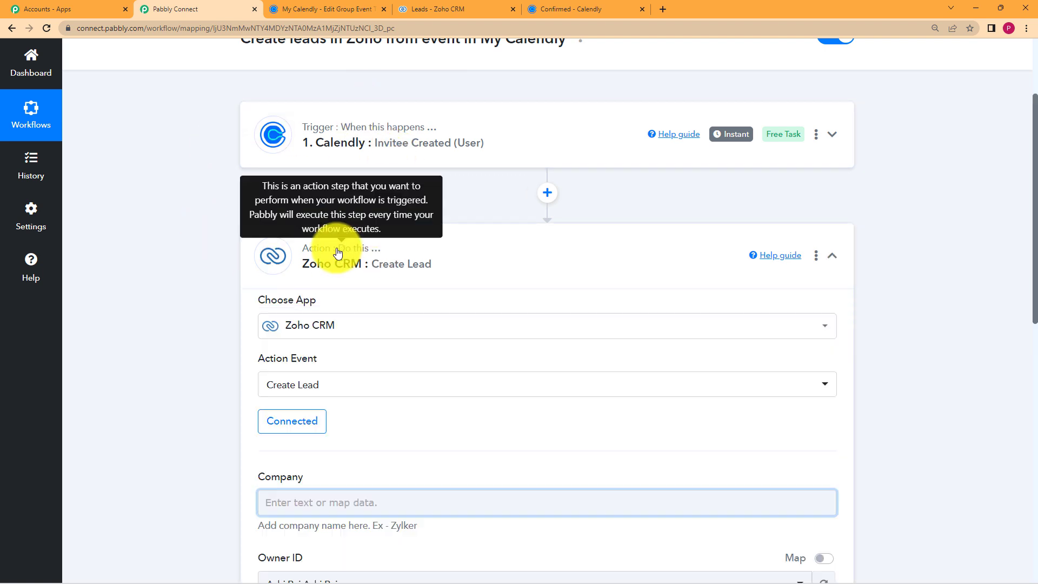
scroll(201, 275, "down", 6)
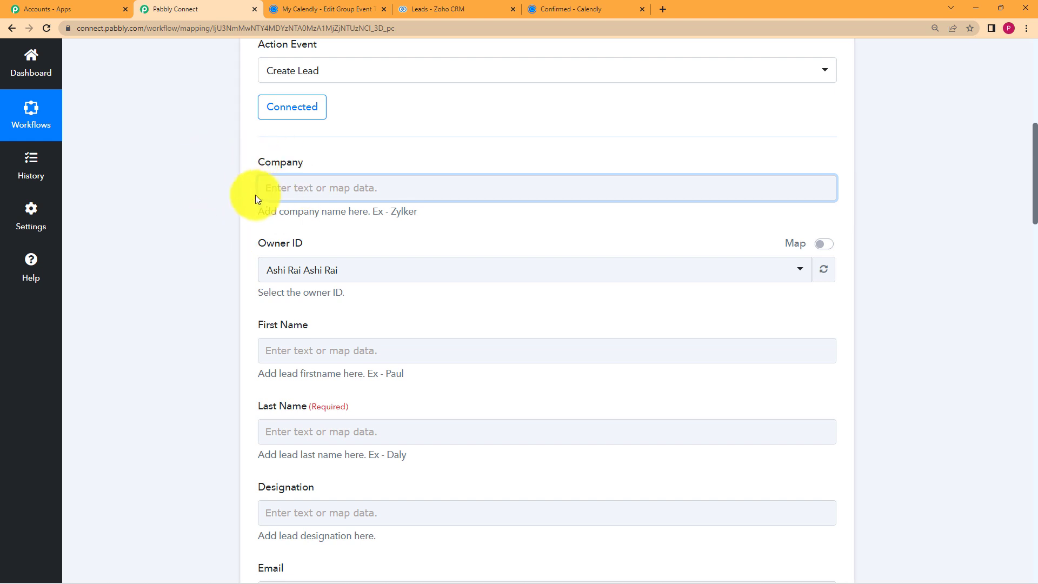
left_click(286, 190)
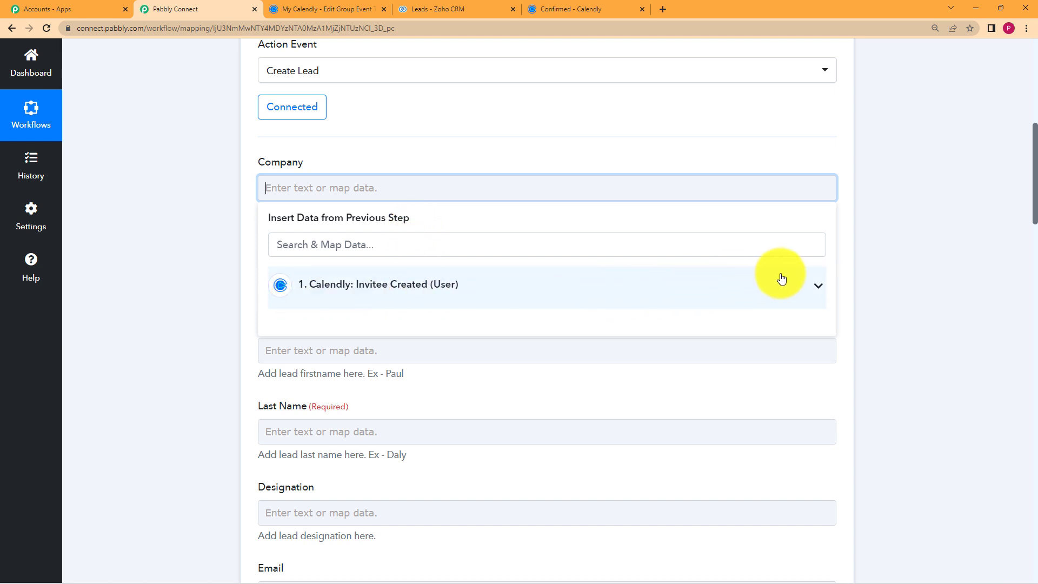
left_click(751, 291)
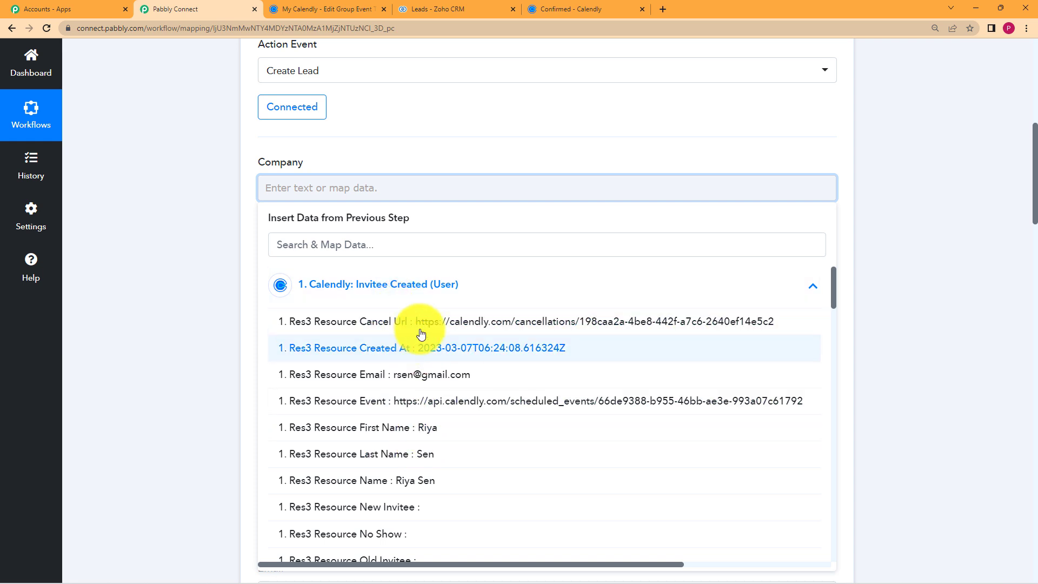
left_click(436, 243)
type("po")
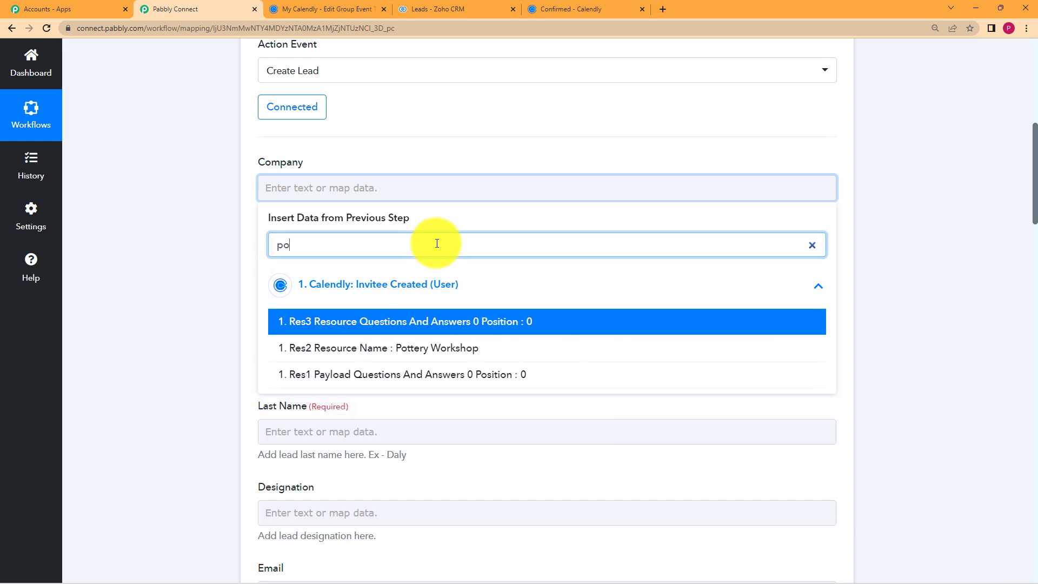
left_click(505, 355)
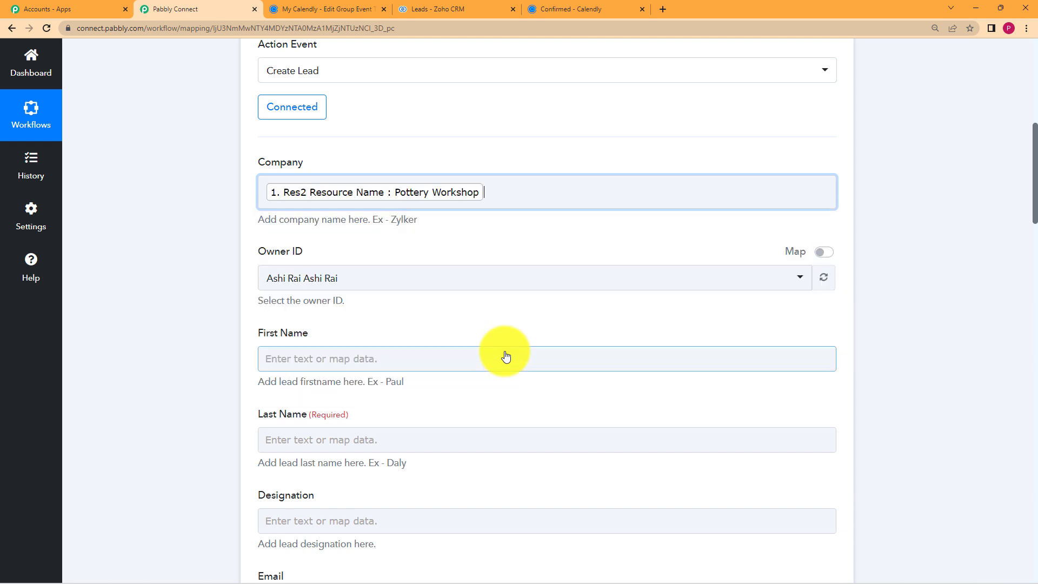
left_click(229, 292)
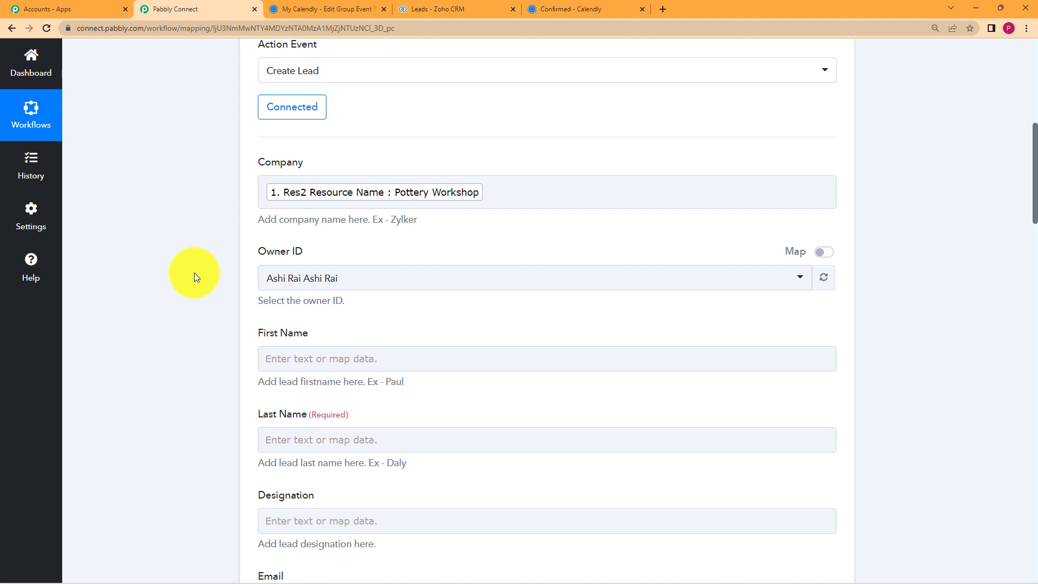
scroll(216, 259, "down", 2)
Map First Name and Last Name to the Calendly invitee's Res3 first and last name.
left_click(262, 249)
scroll(335, 306, "down", 1)
left_click(358, 294)
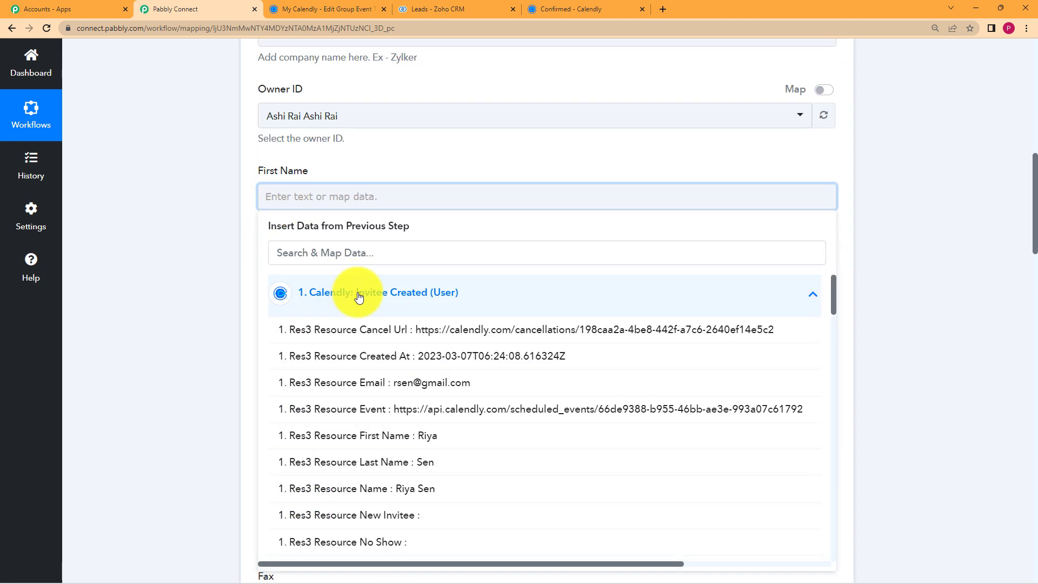
left_click(435, 250)
type("ri")
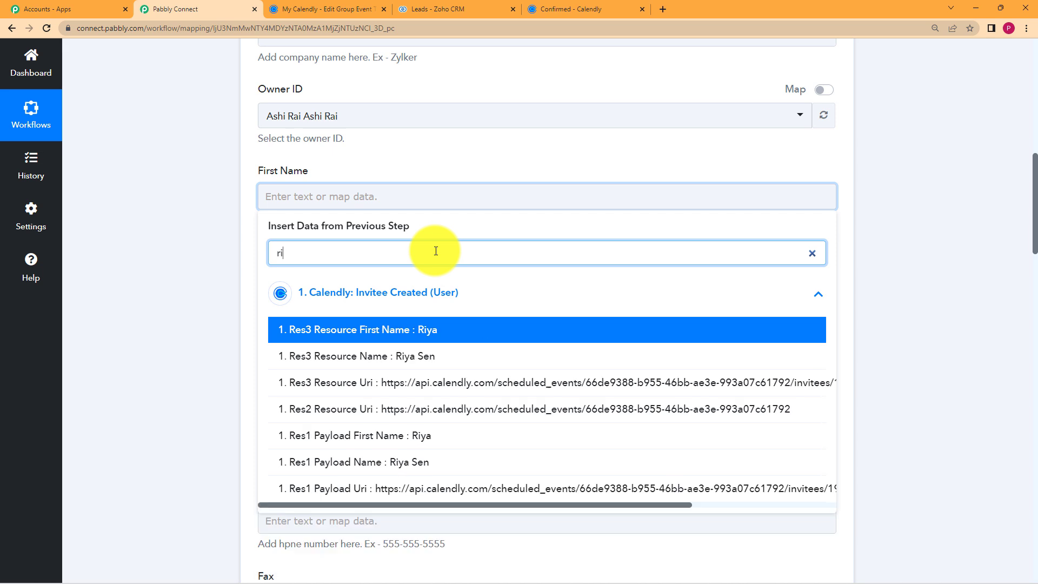
left_click(439, 327)
left_click(196, 261)
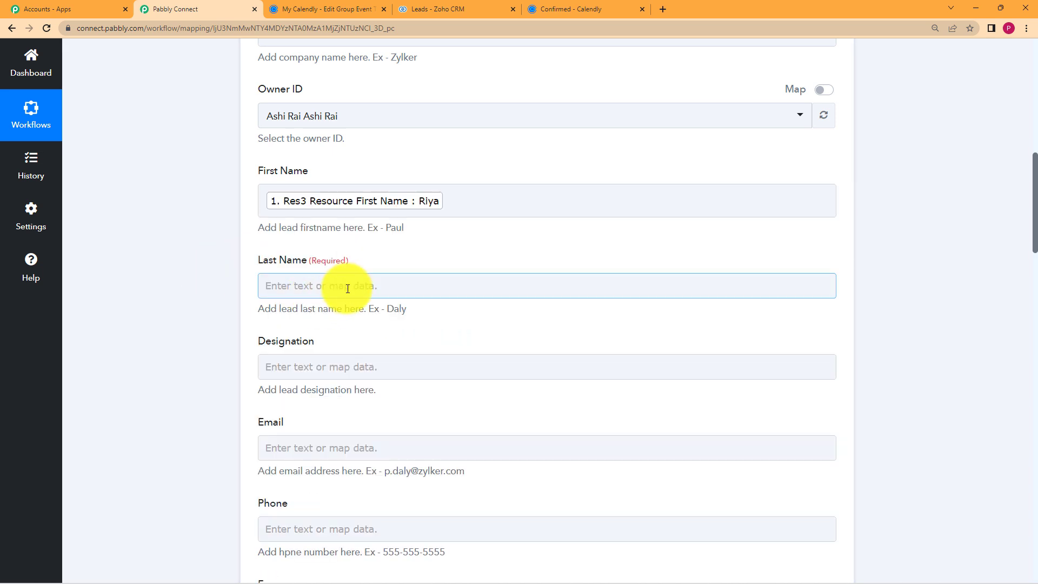
left_click(414, 285)
left_click(333, 341)
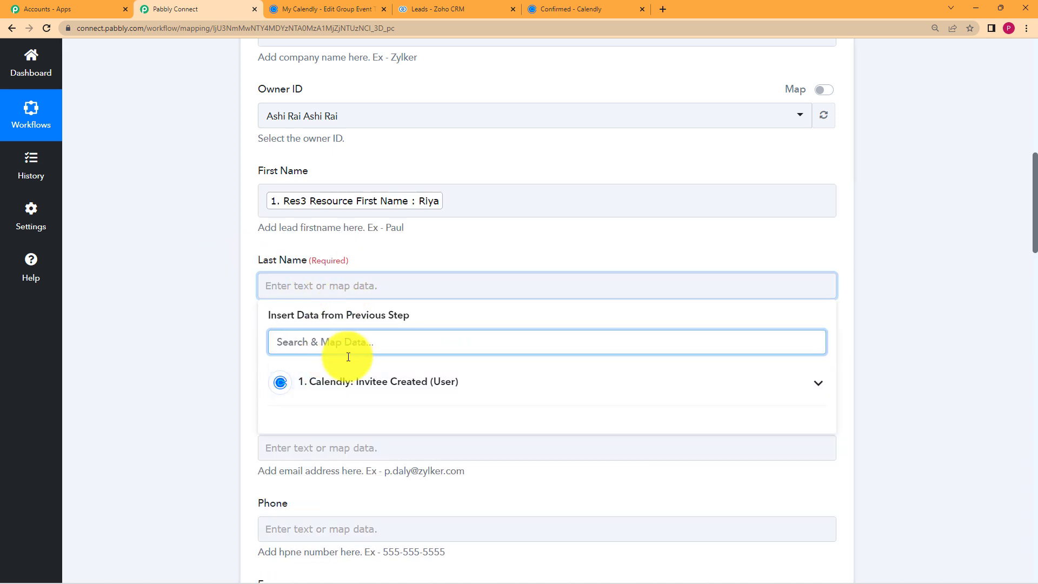
scroll(259, 355, "down", 2)
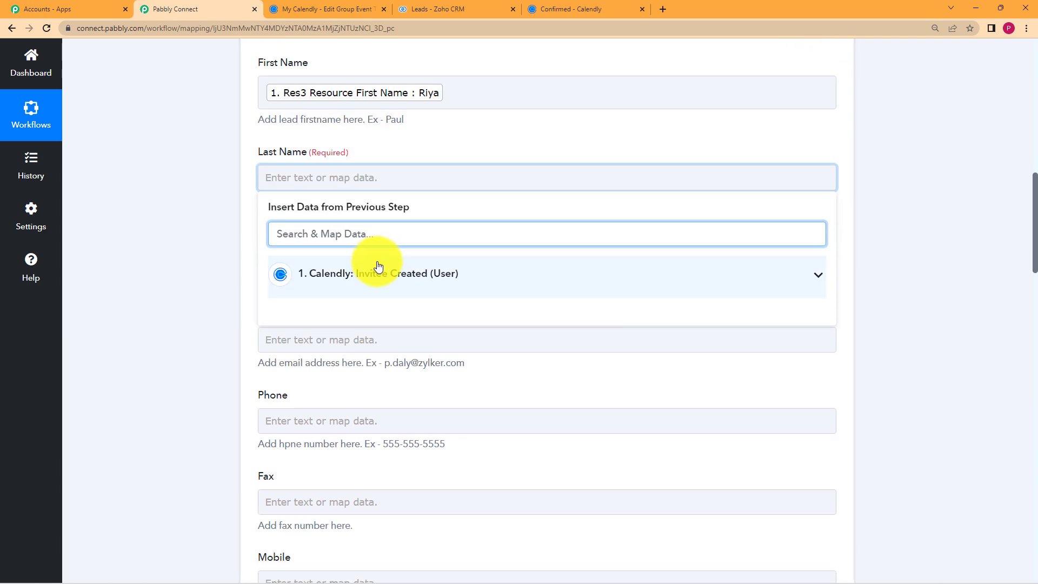
type("se")
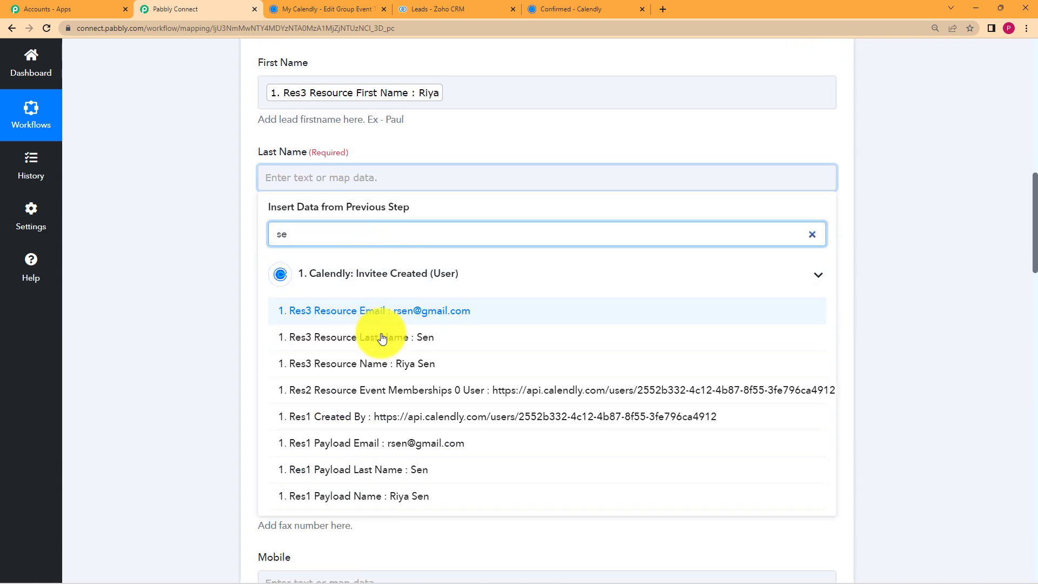
left_click(350, 331)
left_click(174, 296)
Map Email to the invitee's email and Phone to the contact-number answer.
scroll(212, 275, "down", 2)
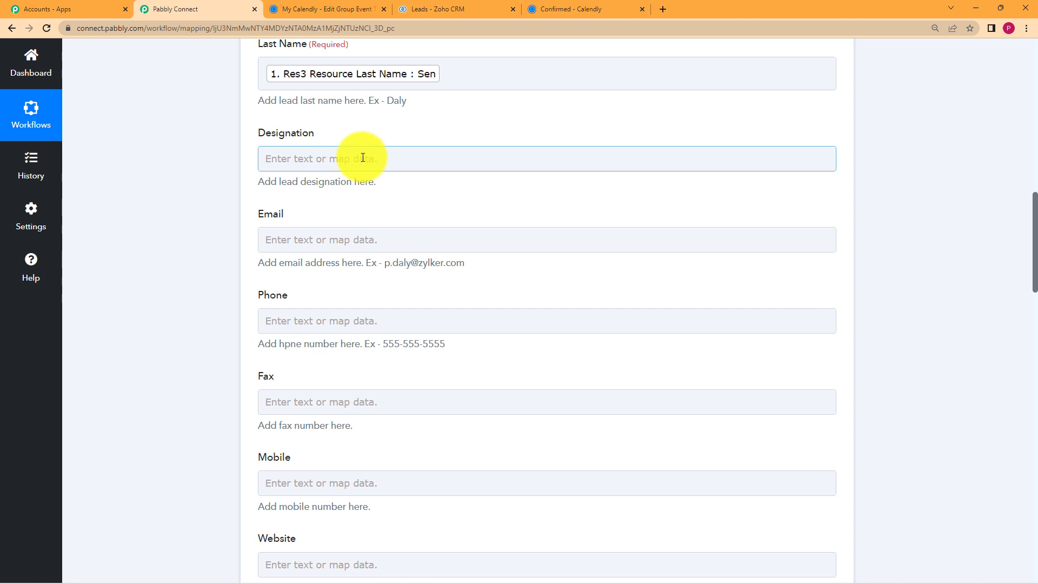
left_click(390, 236)
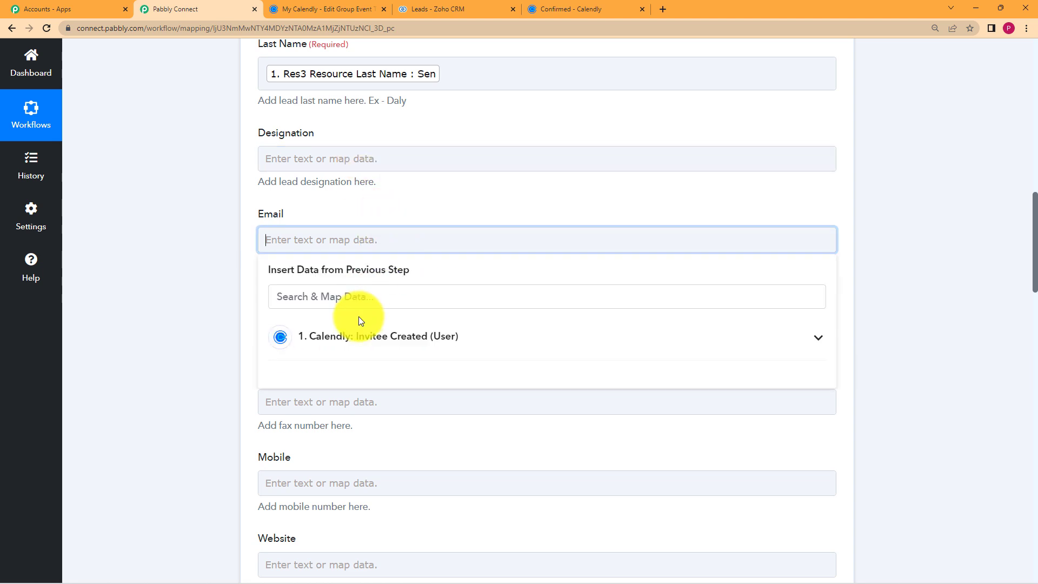
left_click(365, 297)
type("@")
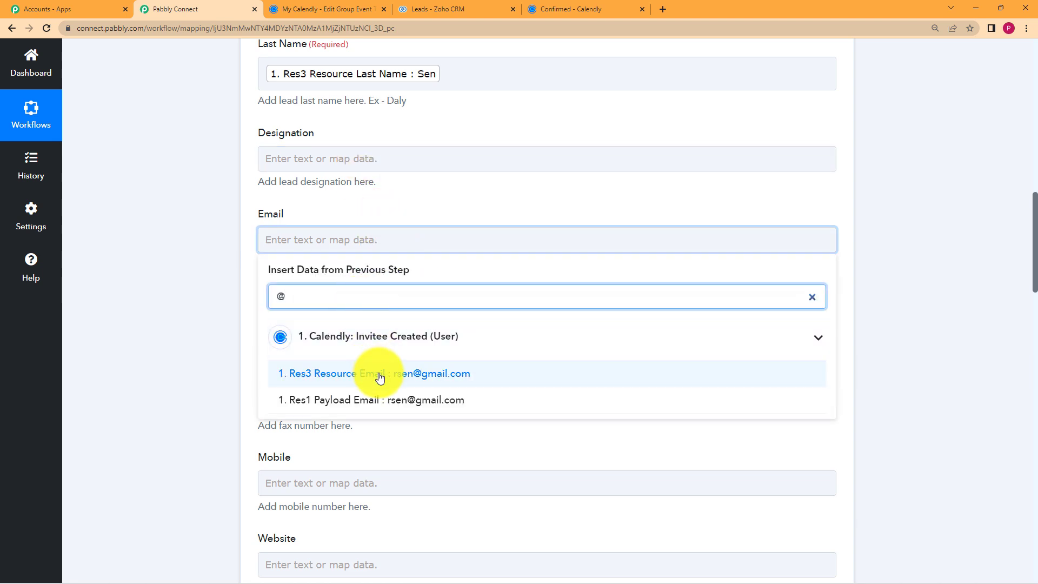
left_click(377, 372)
left_click(255, 285)
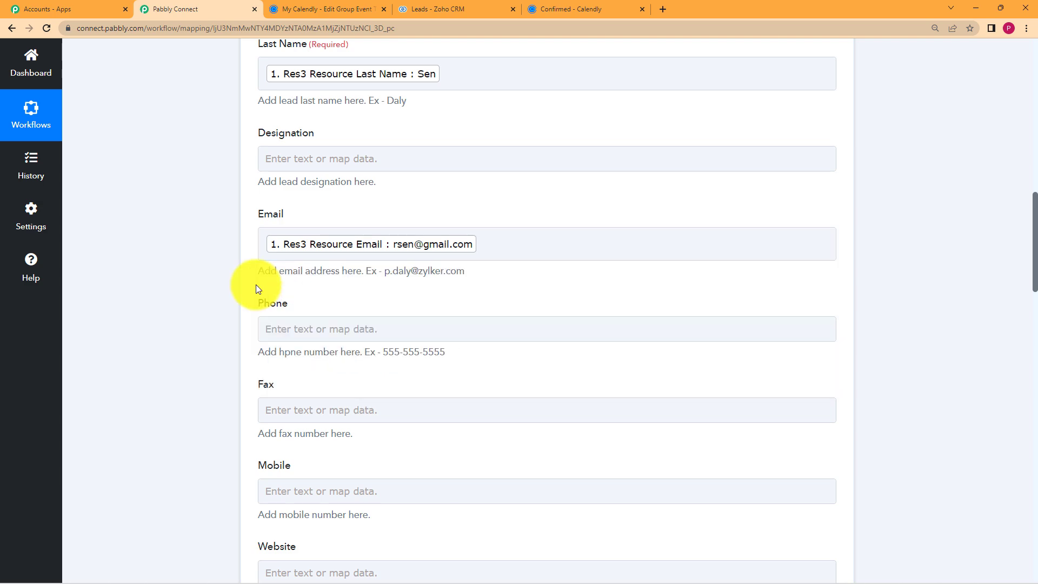
scroll(222, 294, "down", 2)
left_click(327, 220)
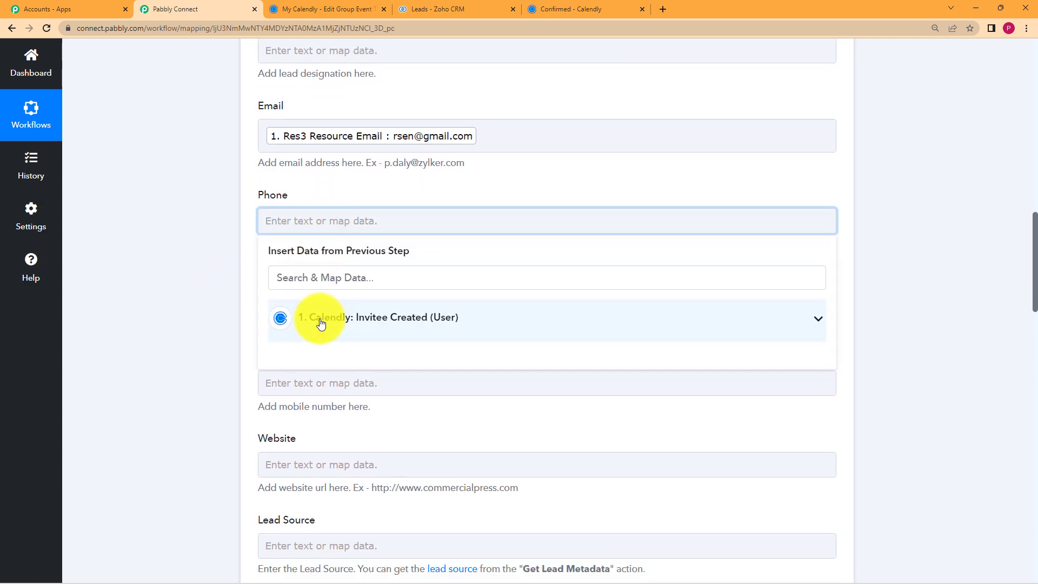
left_click(320, 320)
scroll(415, 233, "down", 3)
left_click(400, 115)
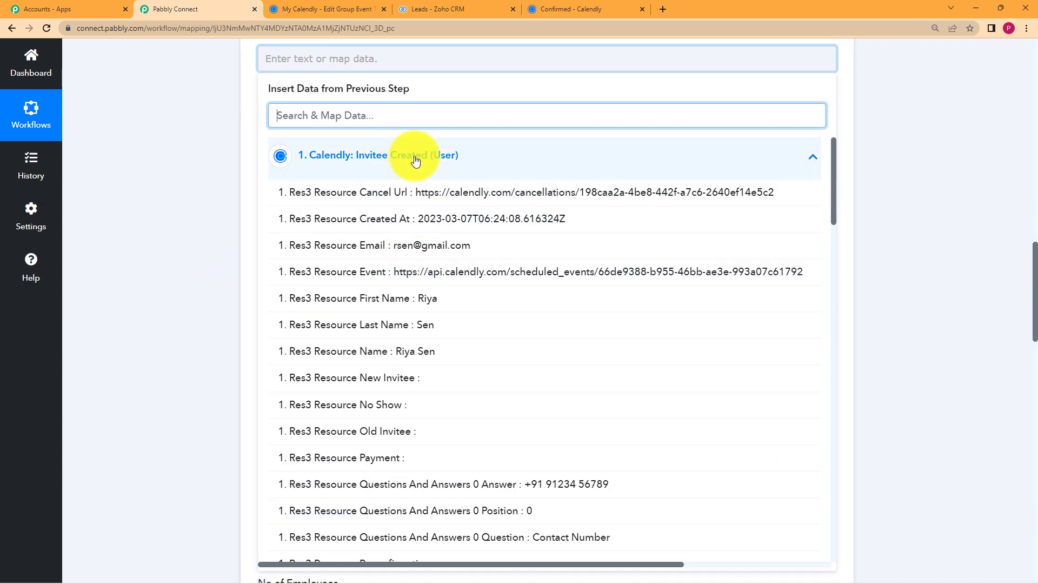
type("912")
left_click(428, 200)
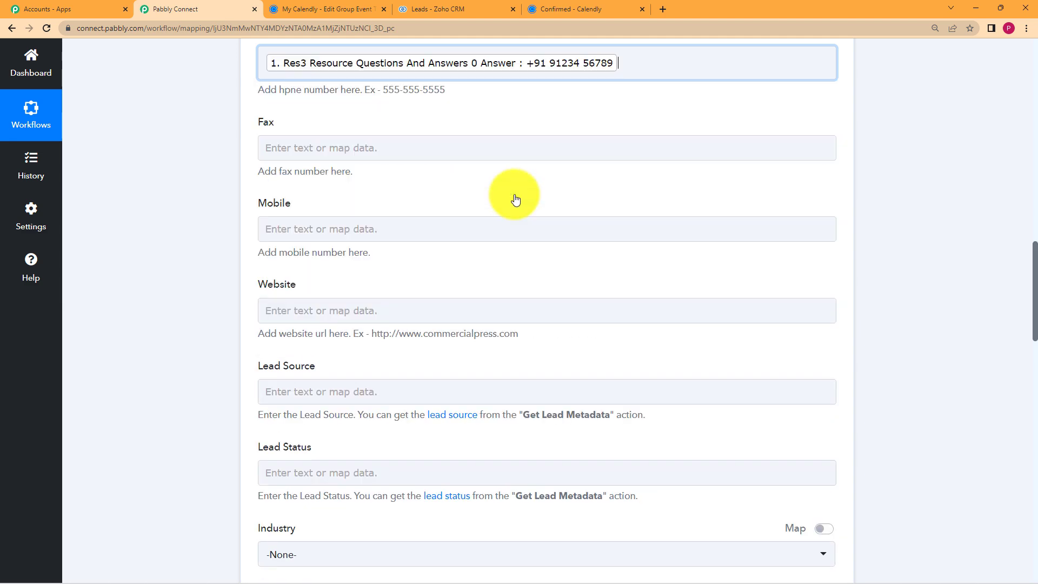
left_click(218, 238)
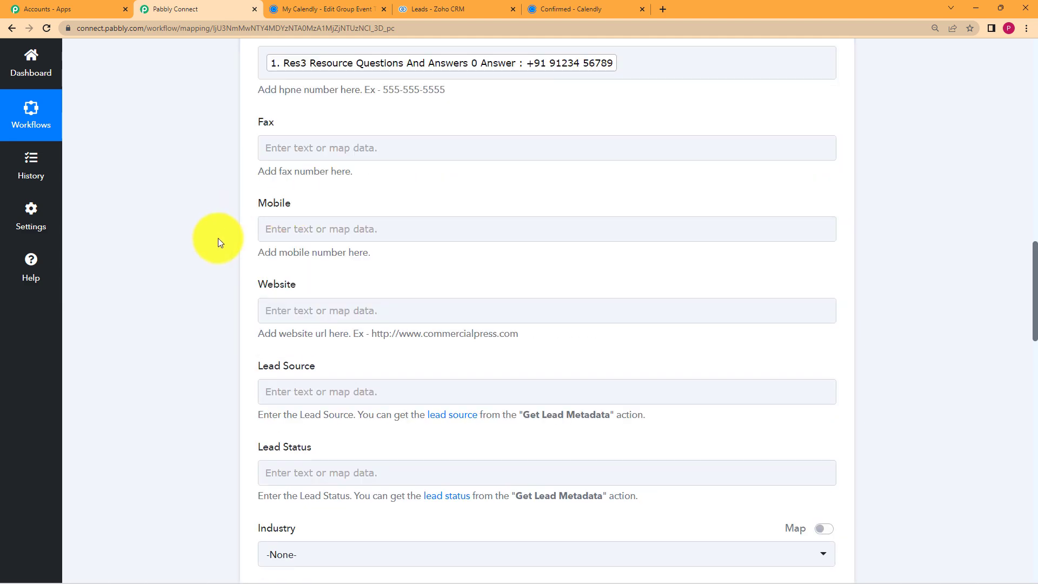
Enter 0 in the required Annual Revenue field of the Create Lead form.
scroll(218, 238, "down", 4)
scroll(219, 241, "down", 7)
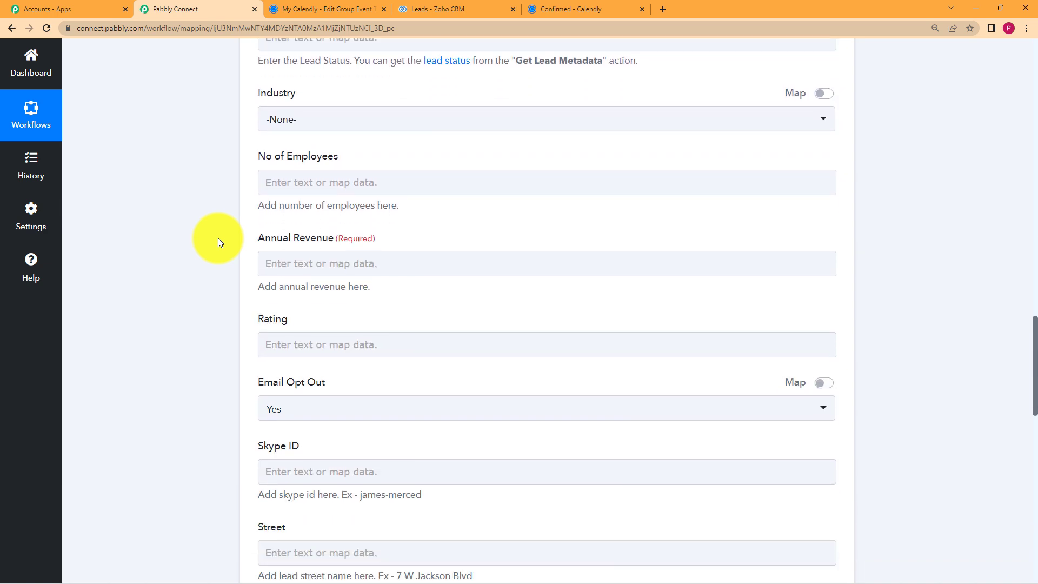
scroll(156, 287, "down", 3)
scroll(157, 287, "up", 5)
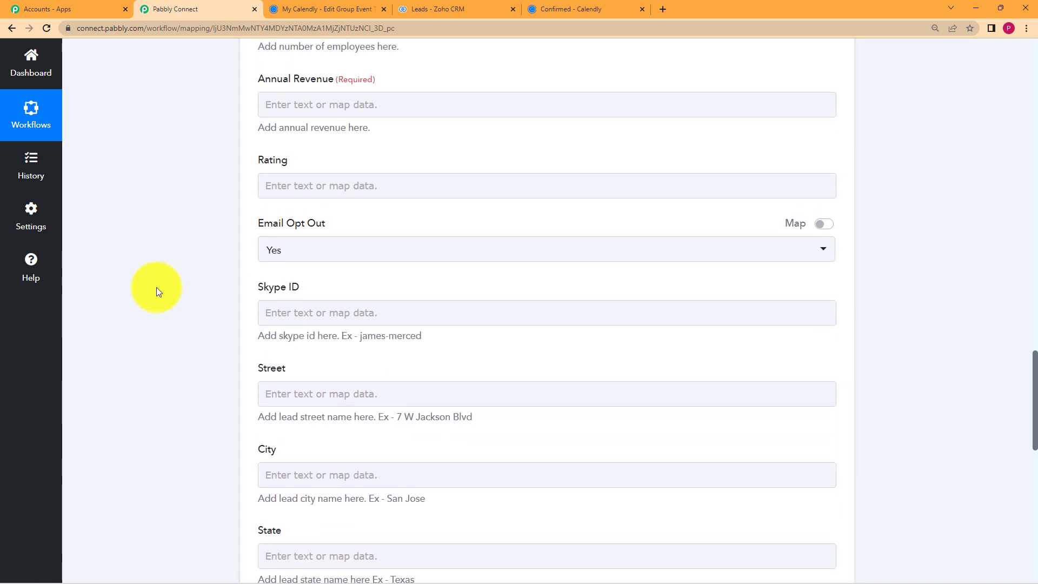
left_click(345, 224)
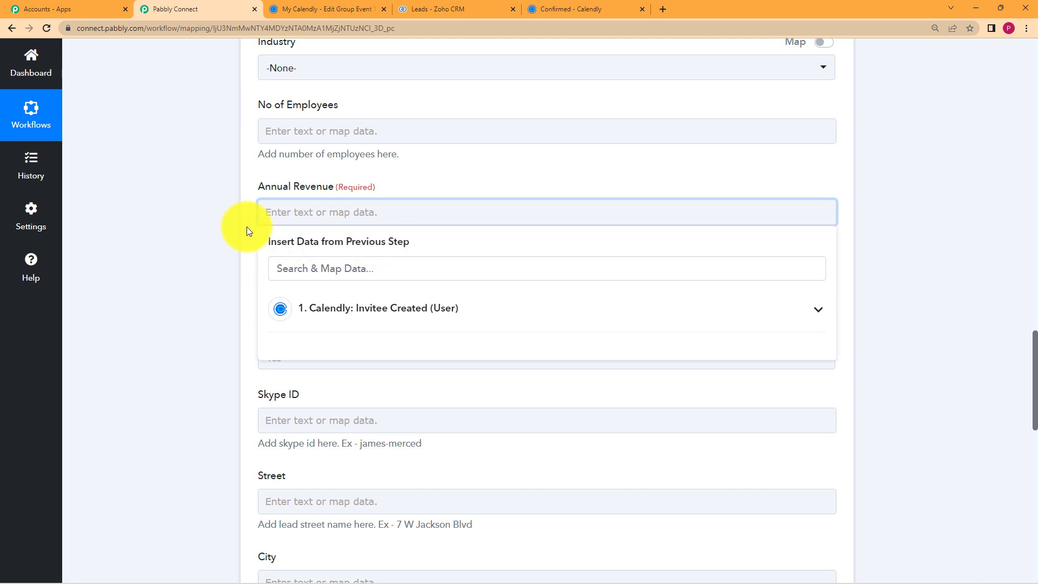
type("0")
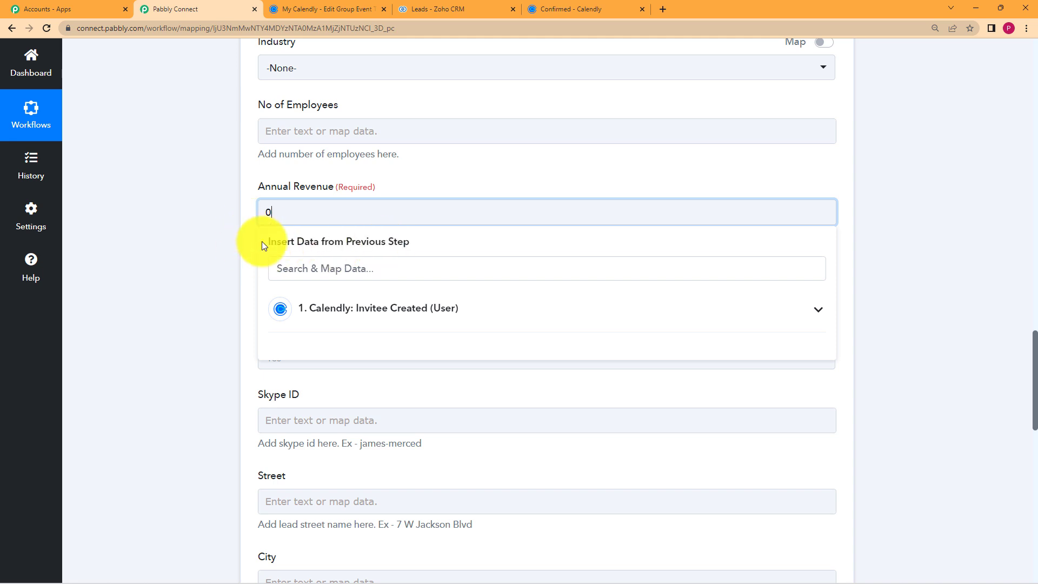
left_click(218, 259)
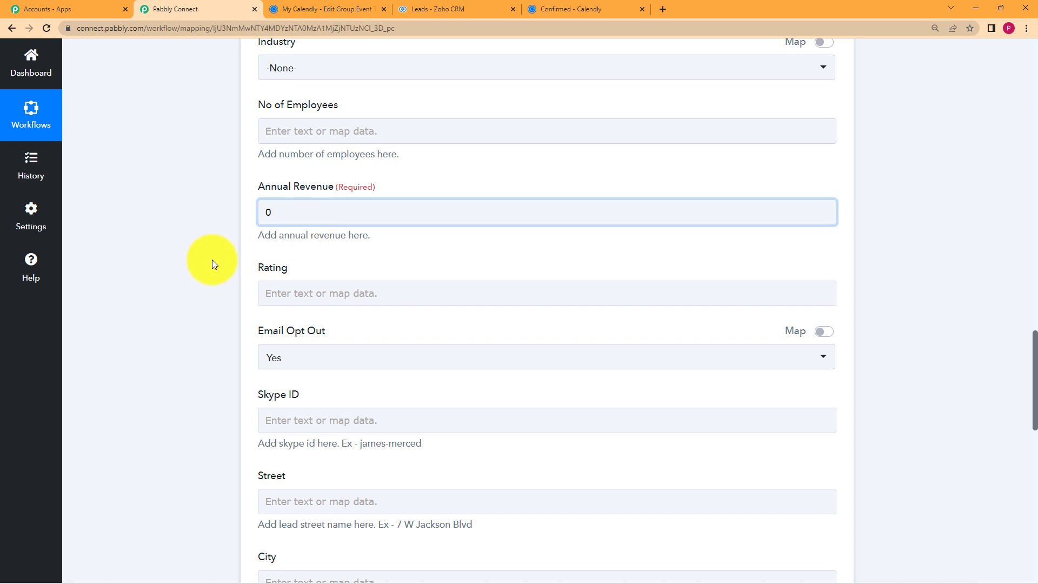
scroll(210, 261, "down", 10)
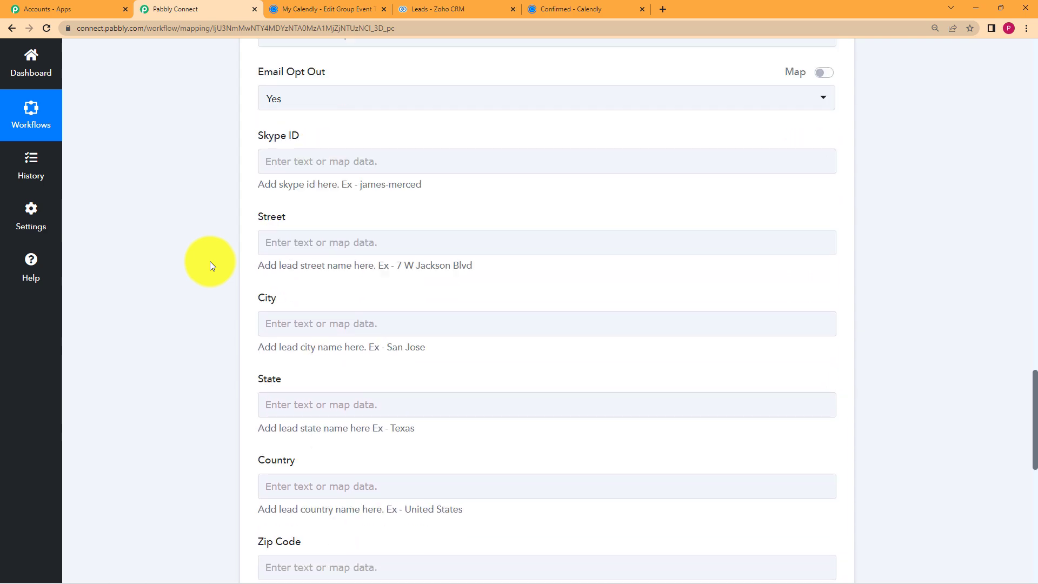
Map the Location: Community Hall item into Description and prefix it with 'Venue:'.
scroll(210, 261, "down", 1)
scroll(210, 261, "up", 2)
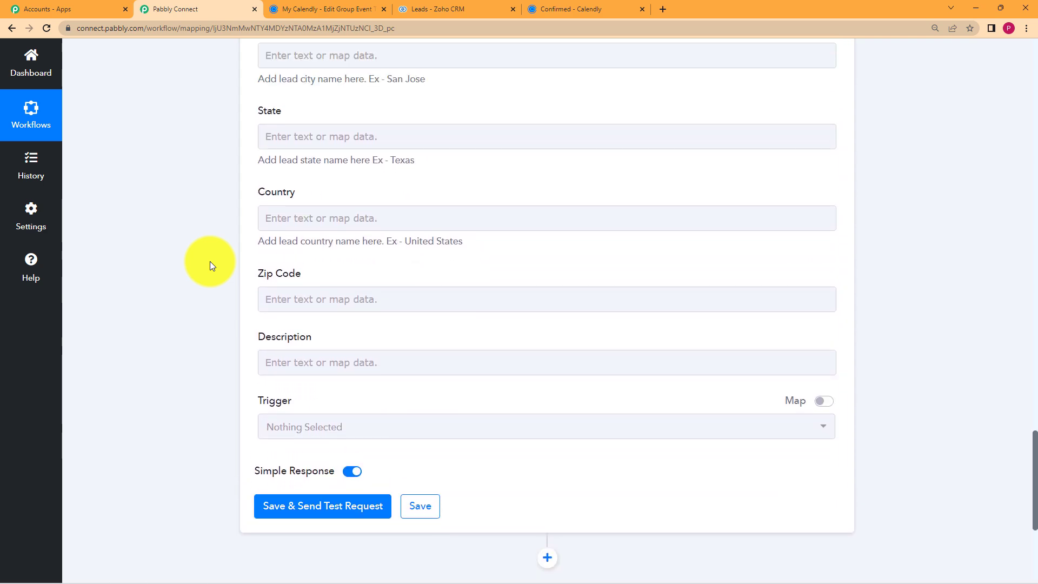
scroll(209, 261, "down", 3)
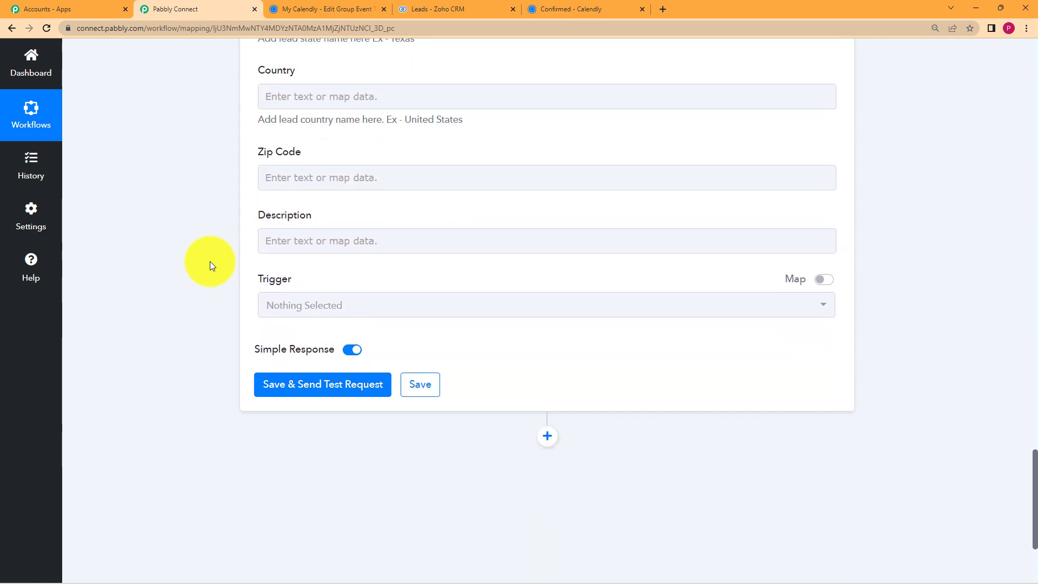
left_click(333, 234)
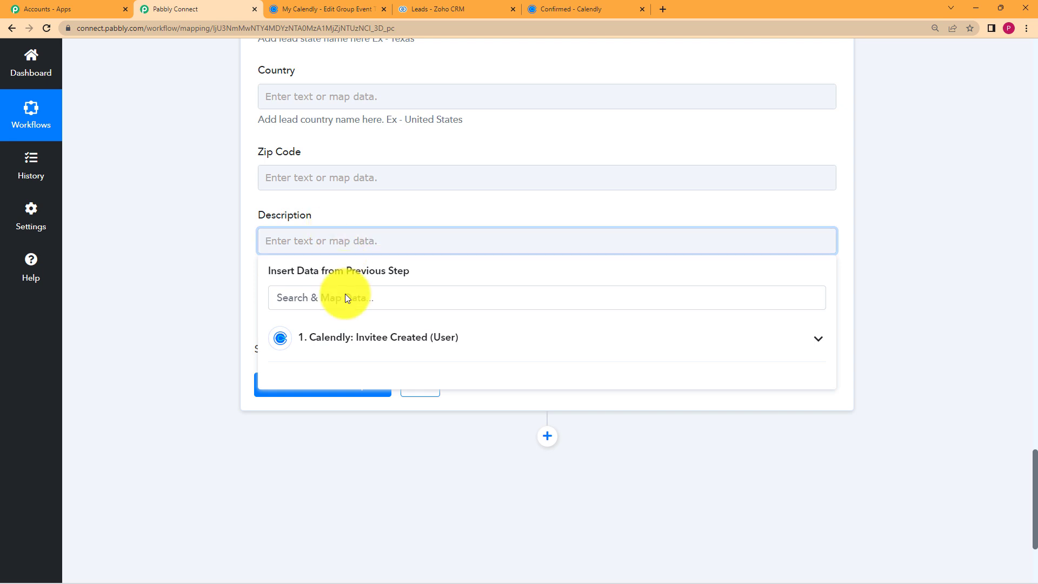
left_click(358, 334)
scroll(359, 366, "down", 5)
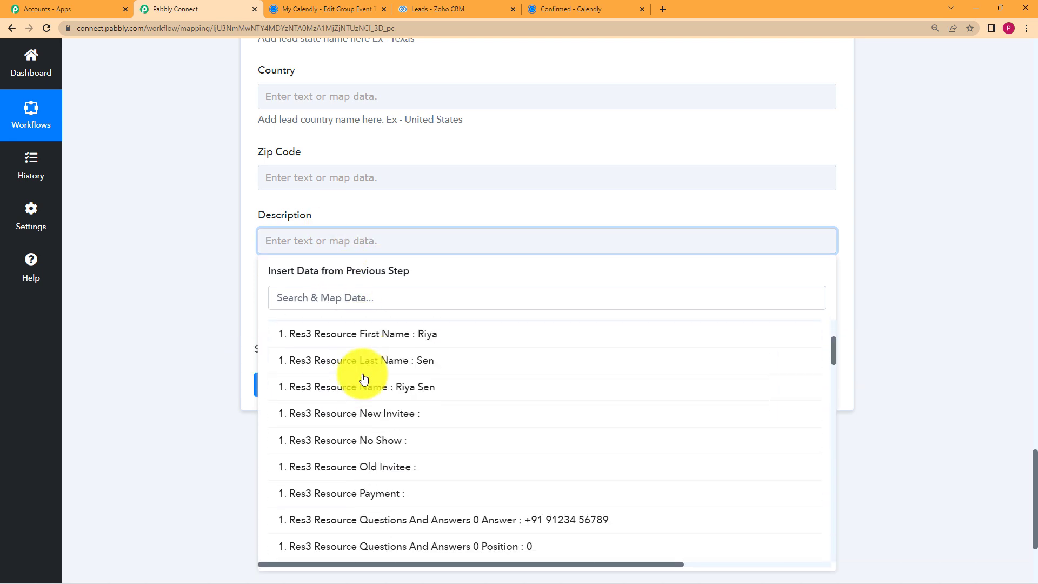
left_click(366, 305)
type("c")
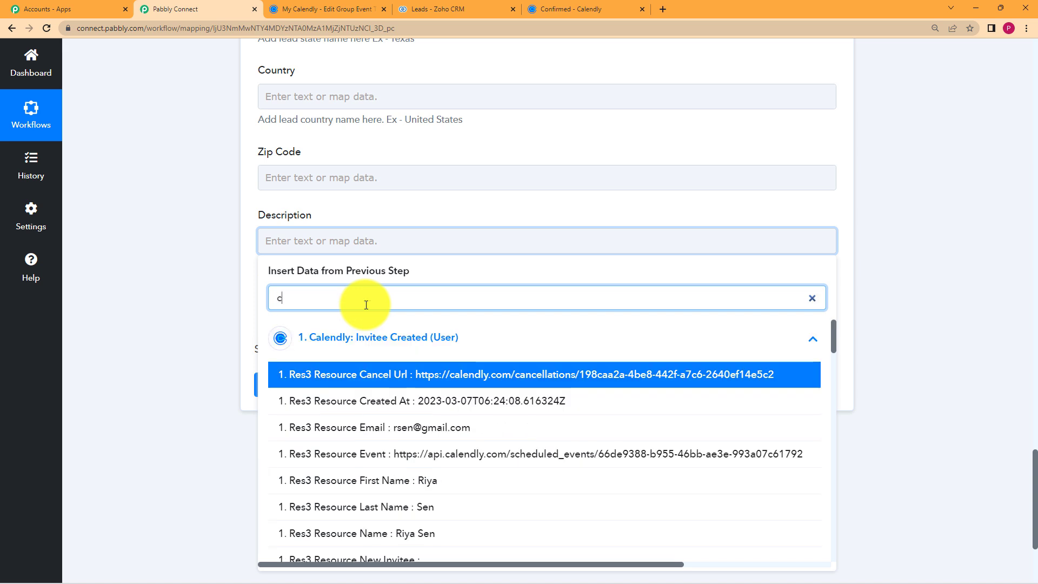
type("omm")
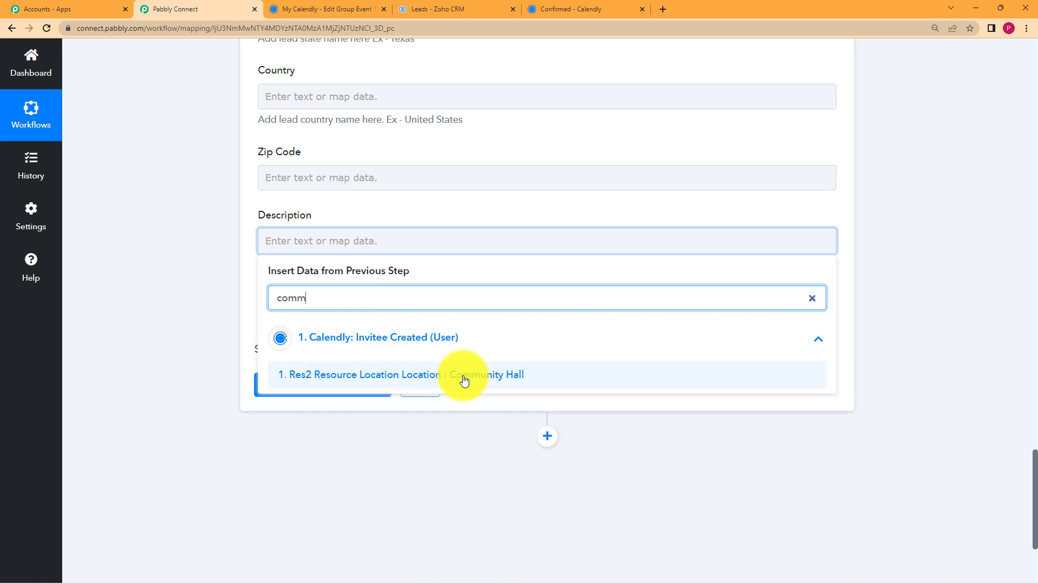
left_click(464, 378)
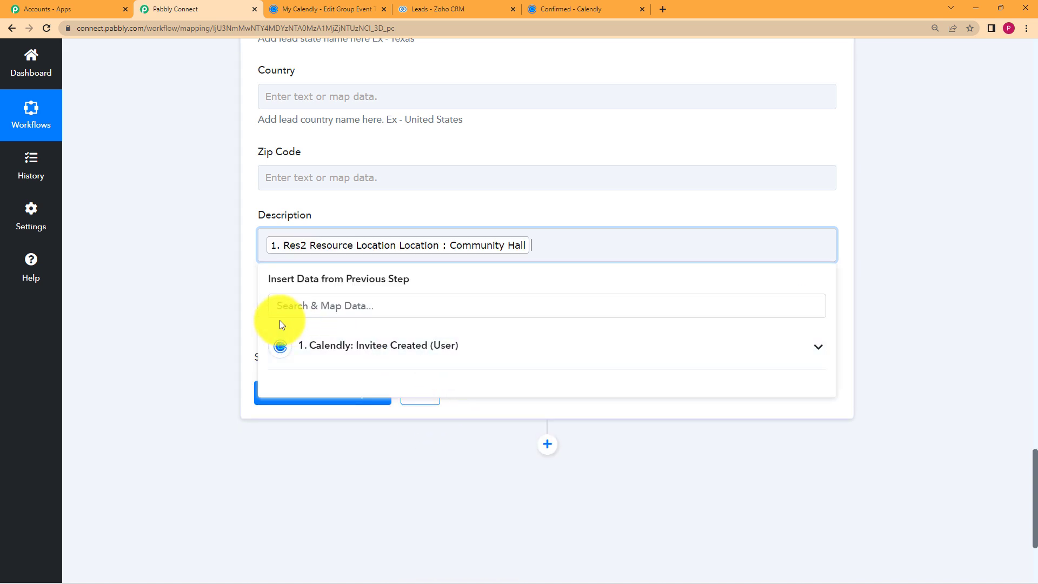
left_click(266, 244)
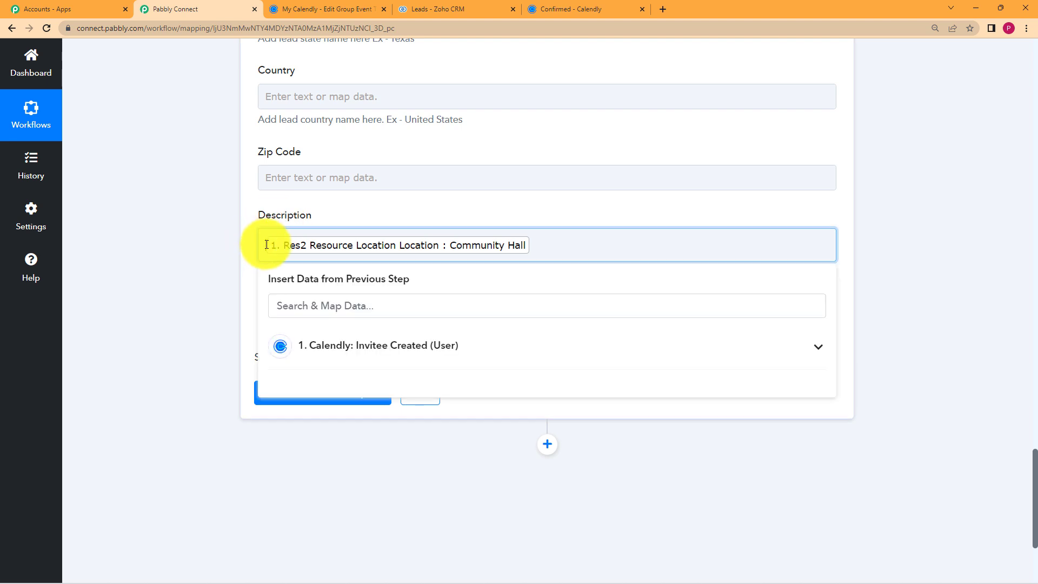
type("Venue")
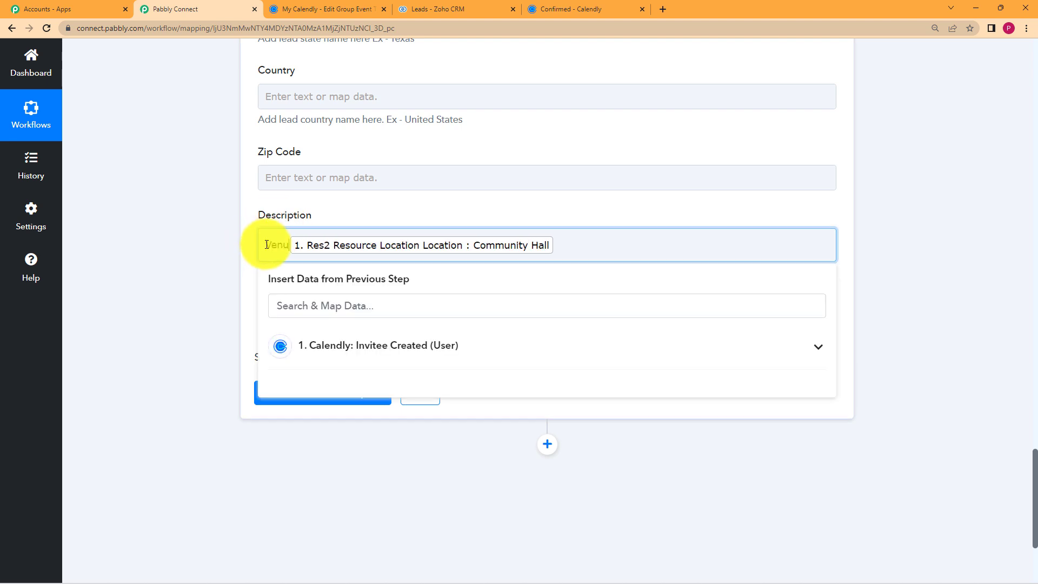
type(":")
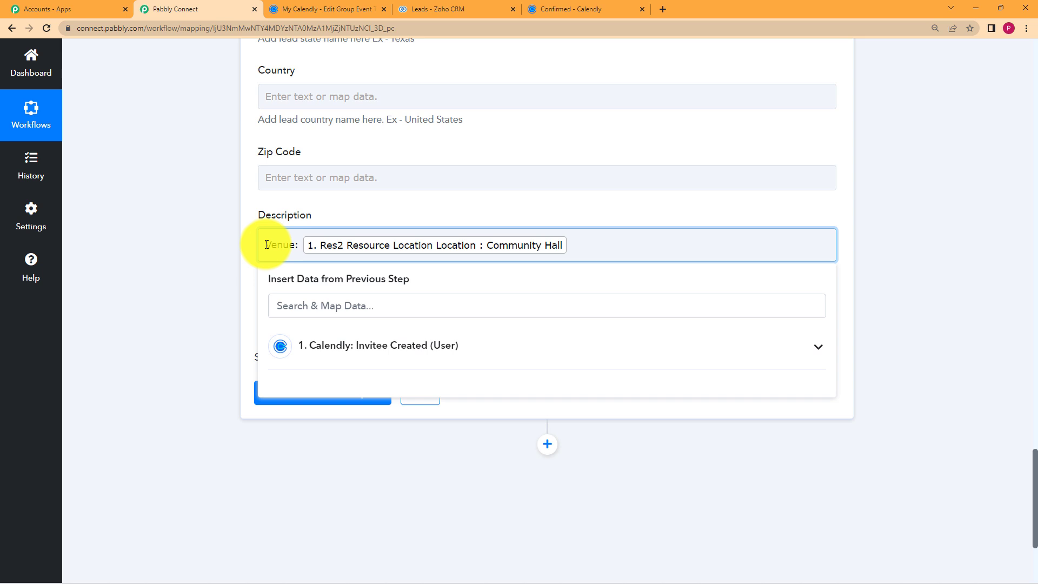
left_click(211, 230)
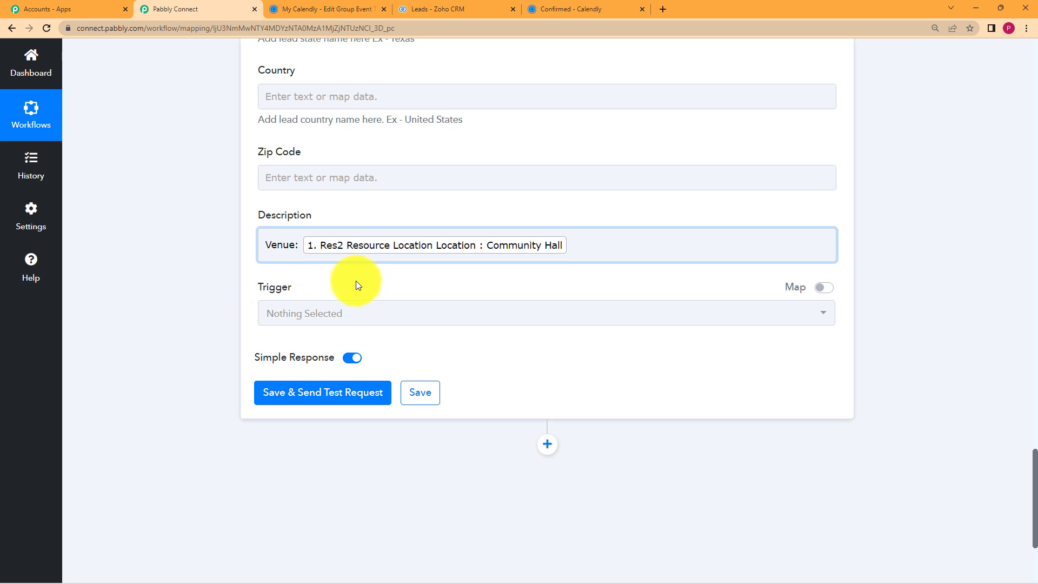
Save and send a test request, confirming the 'record added' message and success status.
left_click(335, 390)
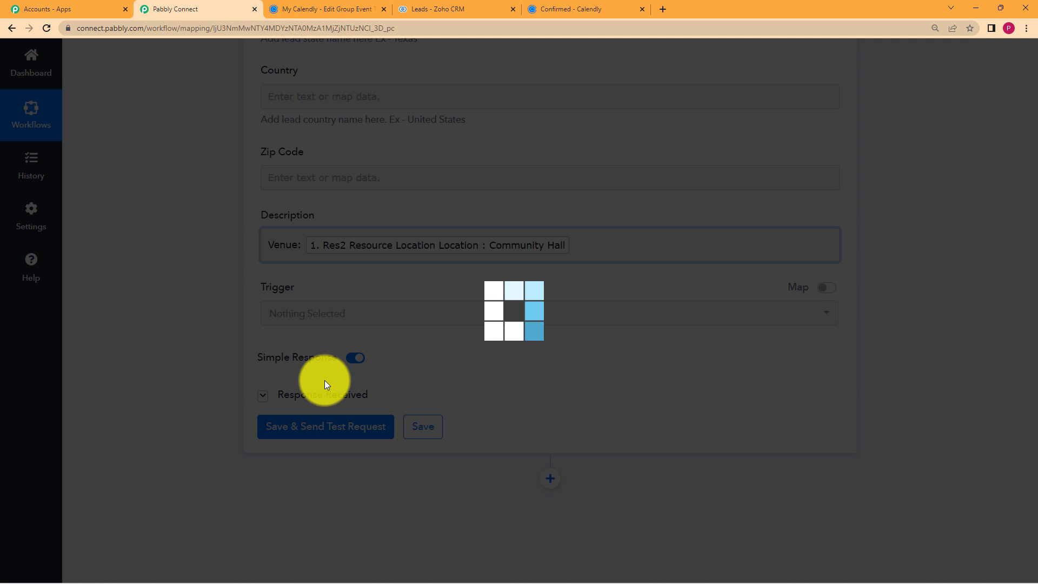
scroll(165, 340, "down", 3)
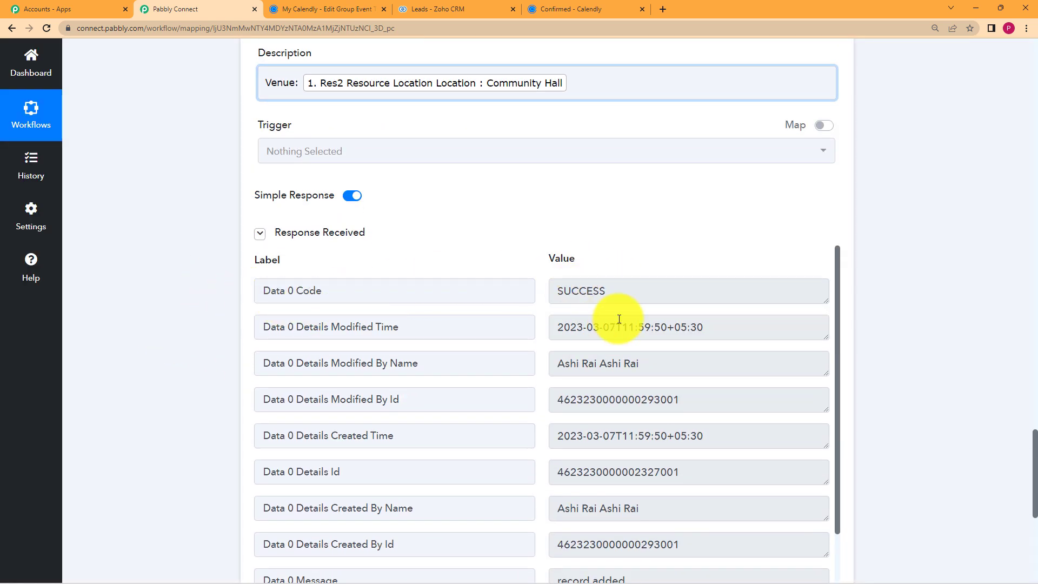
left_click(616, 290)
left_click(535, 306)
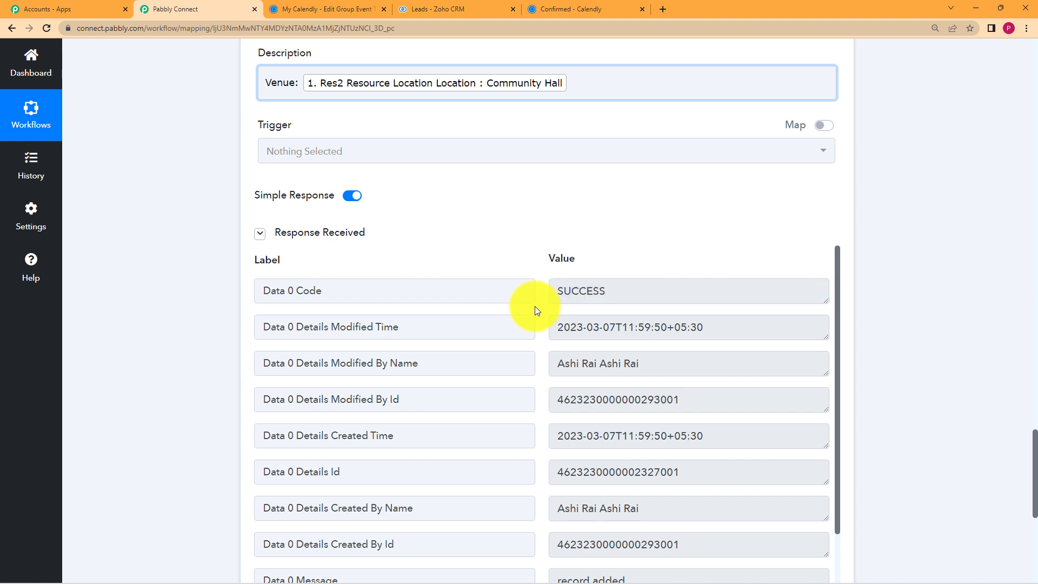
scroll(535, 306, "down", 2)
scroll(535, 306, "down", 4)
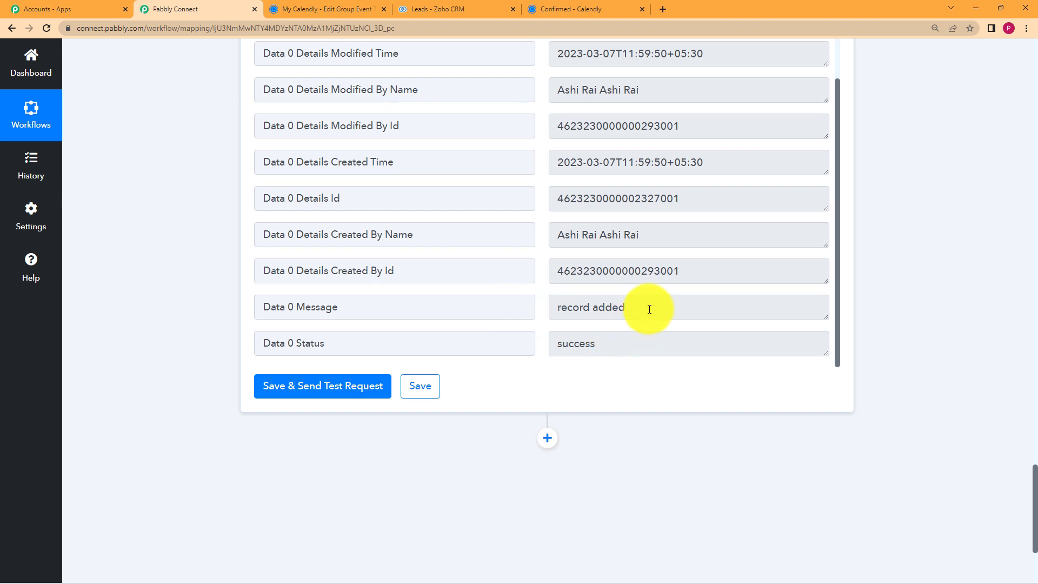
left_click_drag(650, 309, 591, 308)
left_click_drag(614, 342, 547, 351)
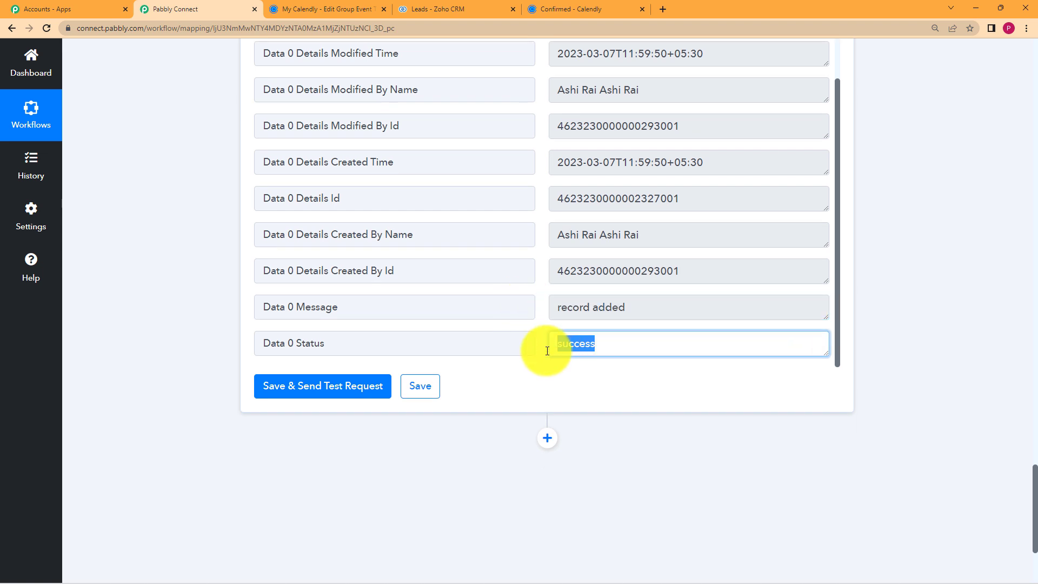
left_click(536, 366)
scroll(479, 254, "up", 1)
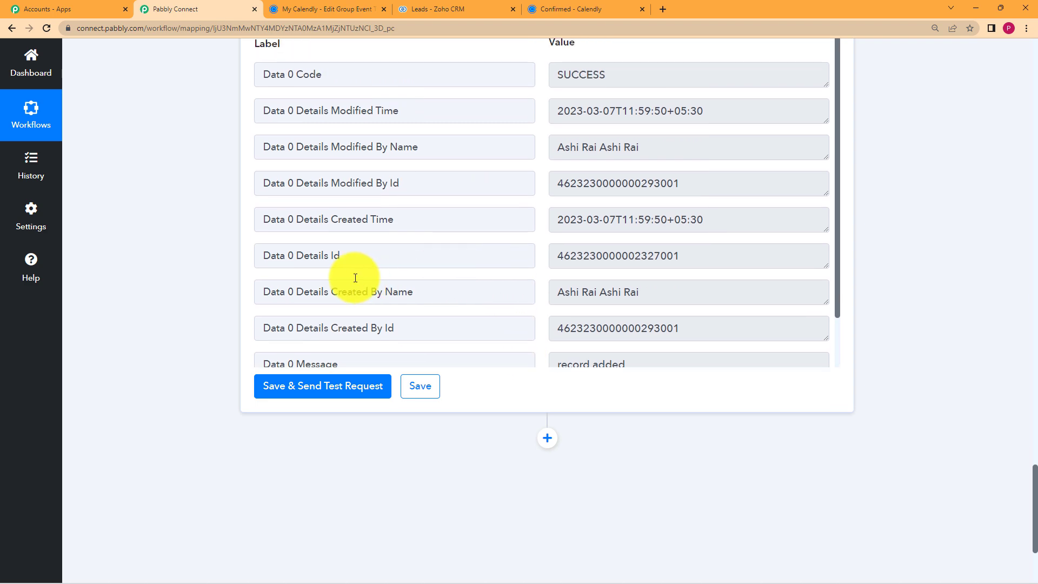
scroll(196, 254, "up", 12)
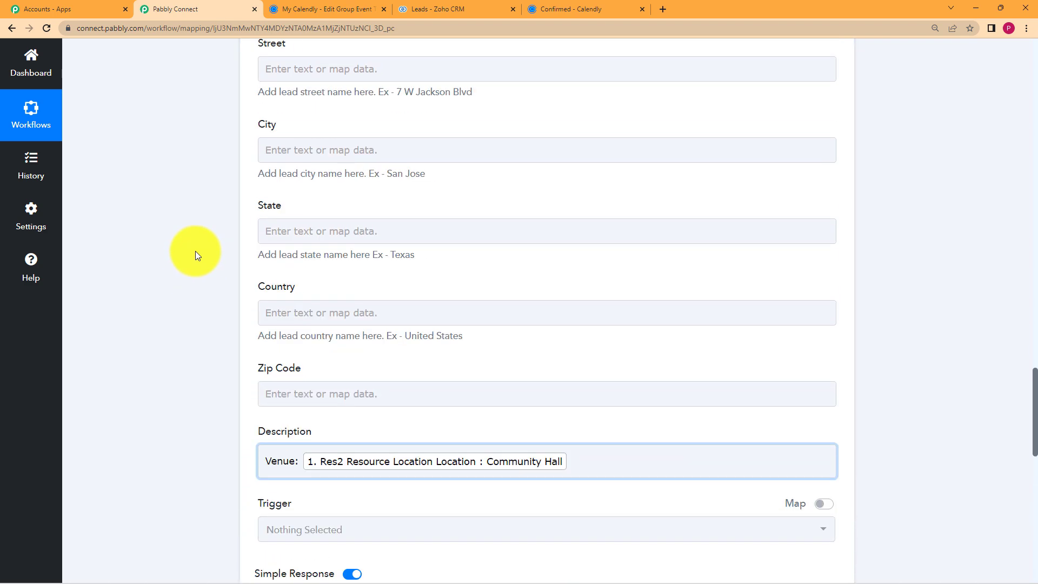
scroll(196, 250, "down", 14)
Save the Zoho CRM lead action and acknowledge the data saved confirmation.
left_click(437, 278)
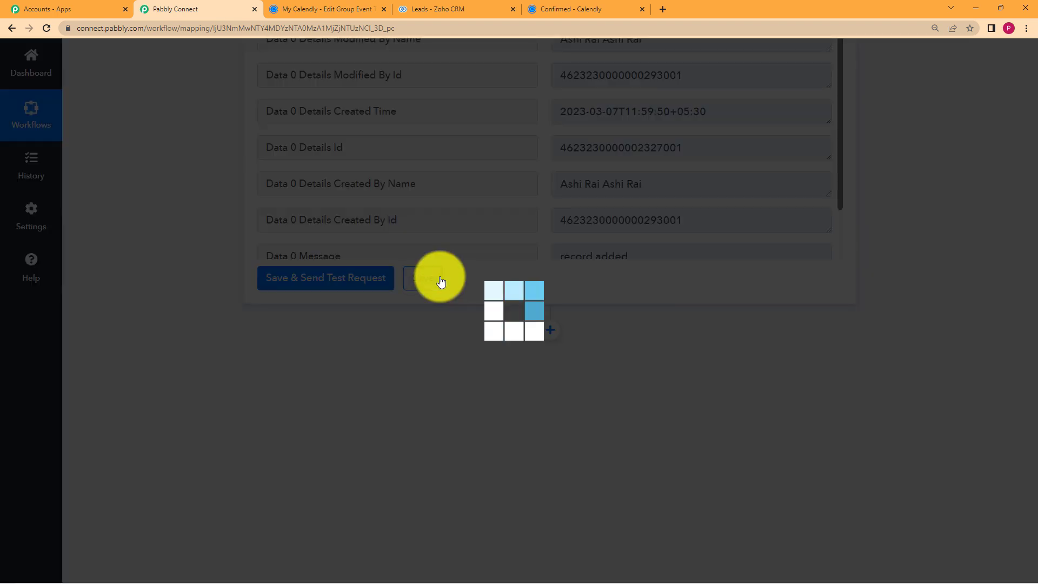
left_click(529, 371)
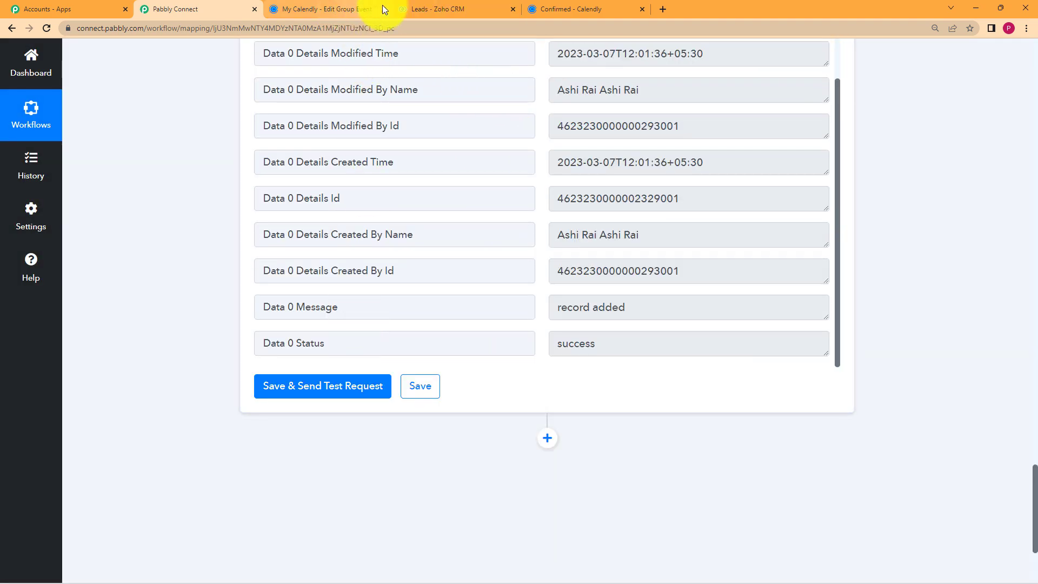
left_click(426, 9)
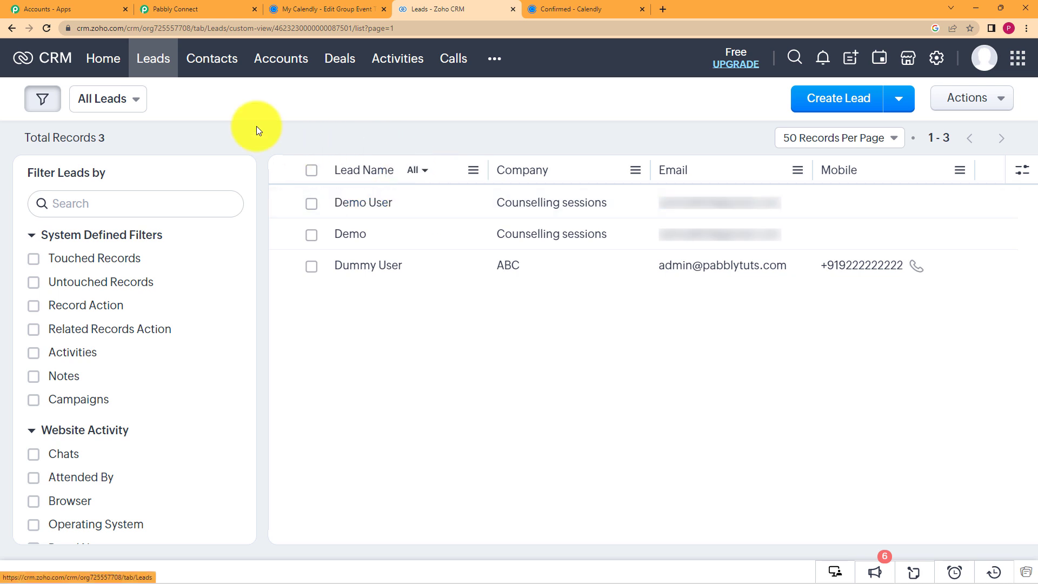
Reload the Zoho CRM leads list to show the new Pottery Workshop lead, then switch to Calendly.
left_click(47, 29)
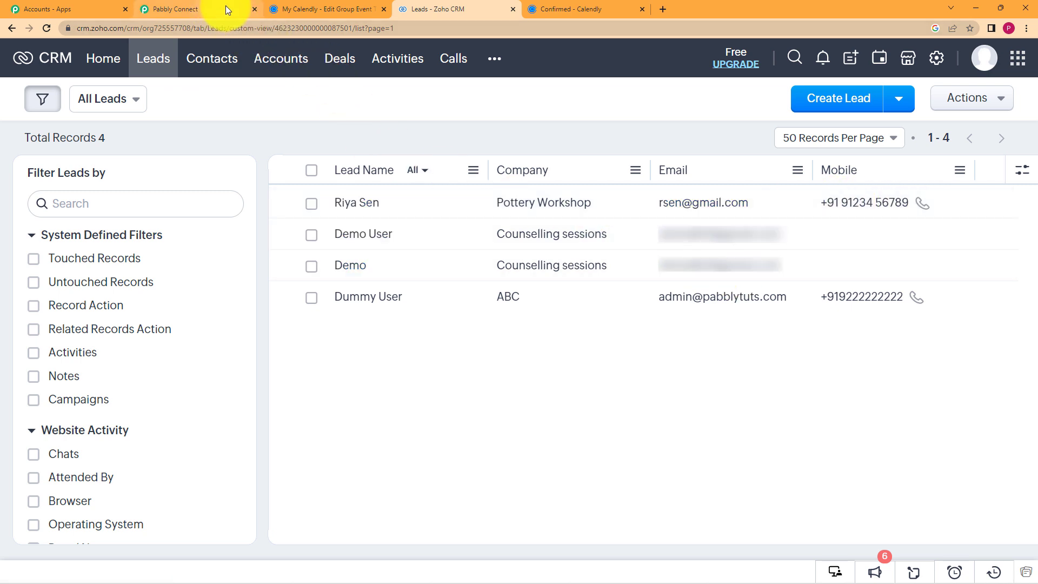
left_click(322, 5)
Close Calendly's share dialog, view the Pottery Workshop booking confirmation, then return to Pabbly Connect.
left_click(797, 111)
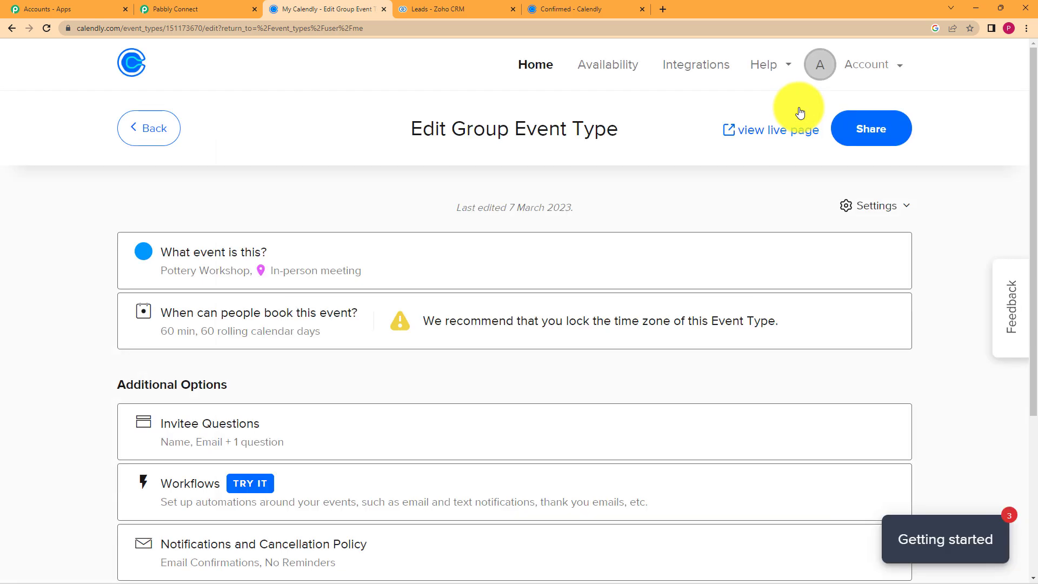
left_click(541, 8)
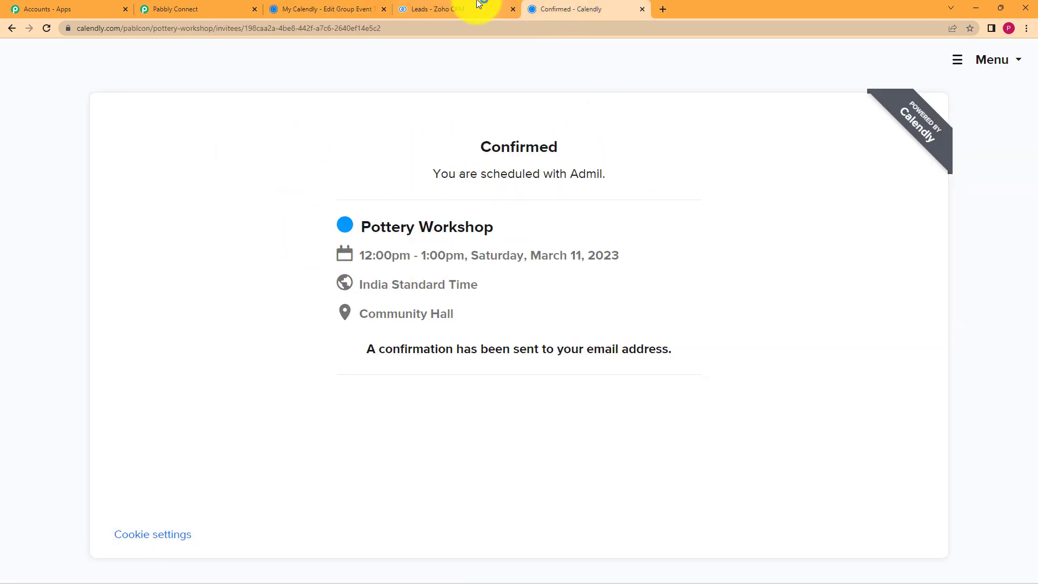
left_click(458, 8)
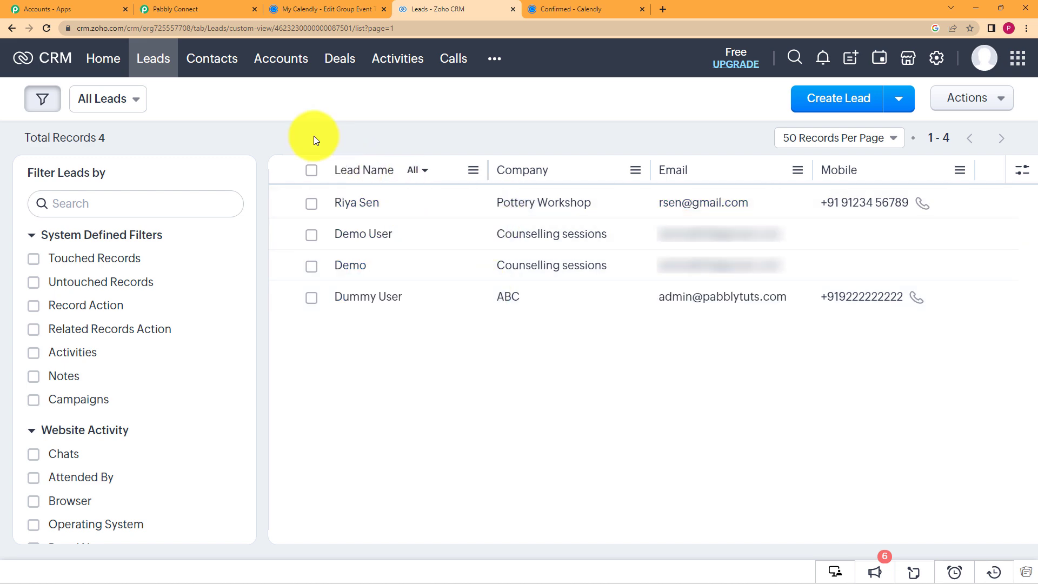
left_click(216, 8)
scroll(174, 194, "up", 3)
Review the Calendly-to-Zoho workflow, collapsing and re-expanding the Zoho CRM Create Lead action.
scroll(174, 193, "up", 20)
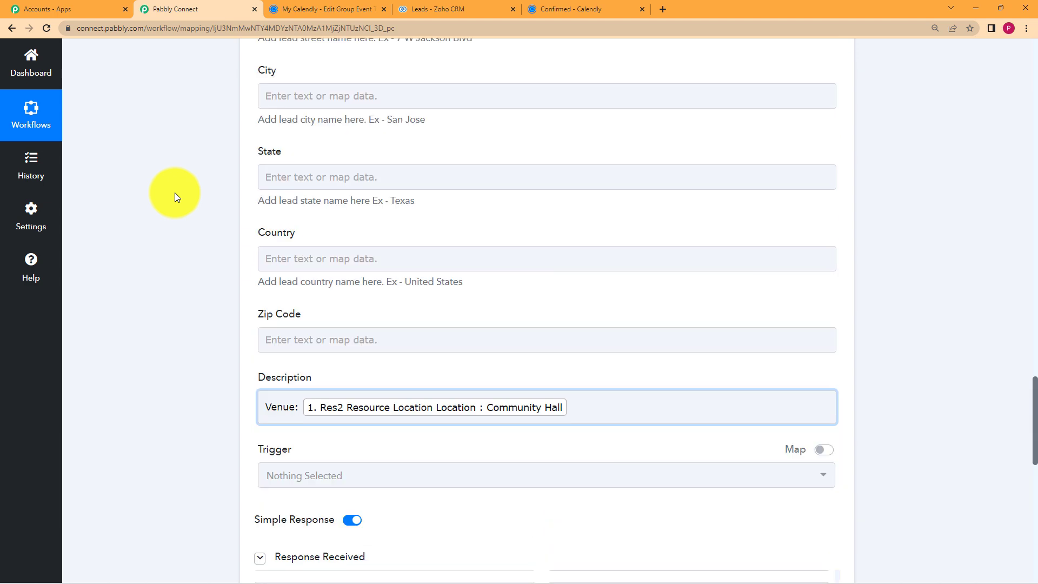
scroll(174, 193, "up", 15)
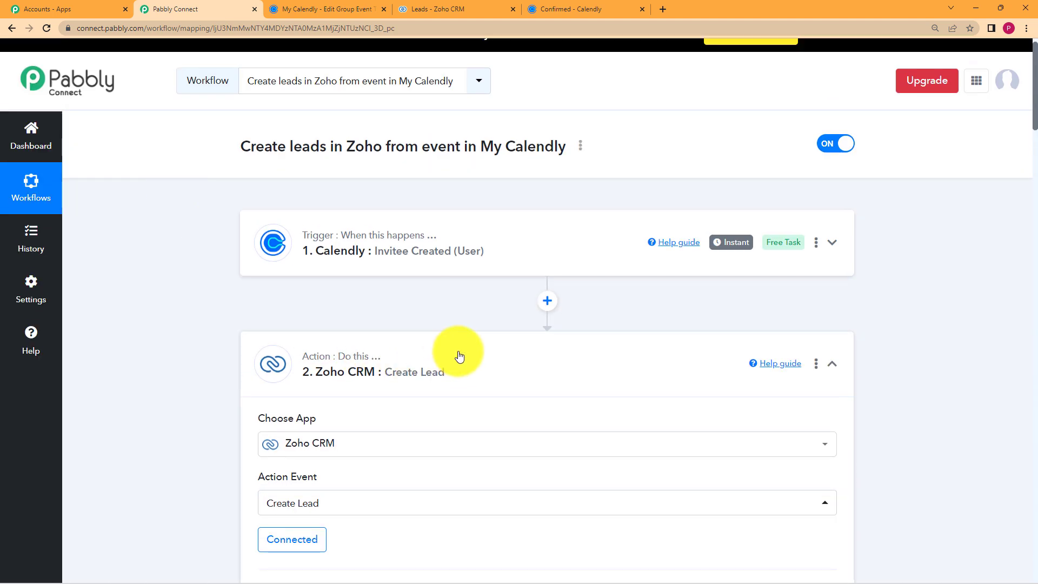
left_click(459, 356)
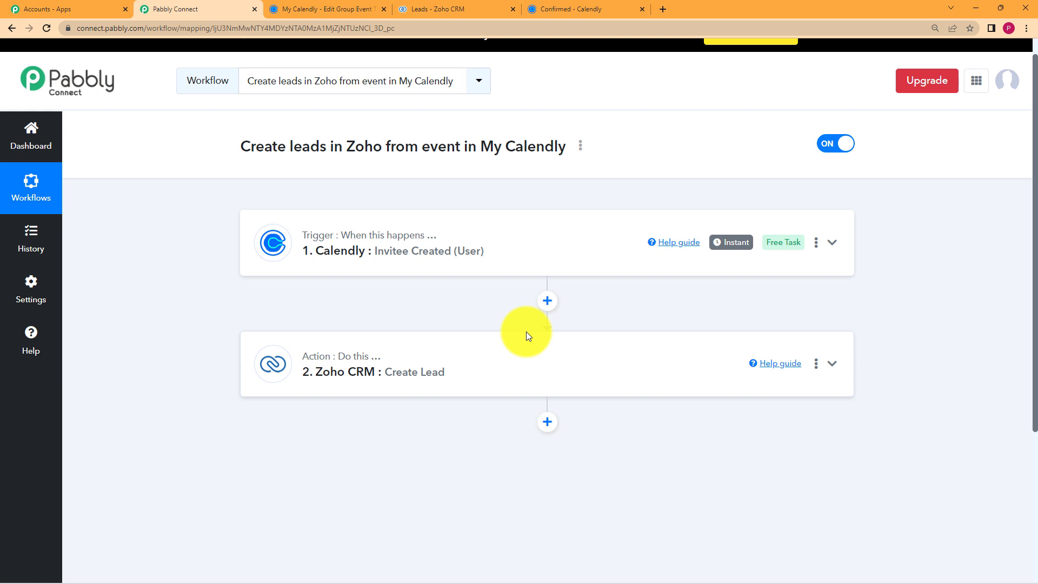
left_click(530, 344)
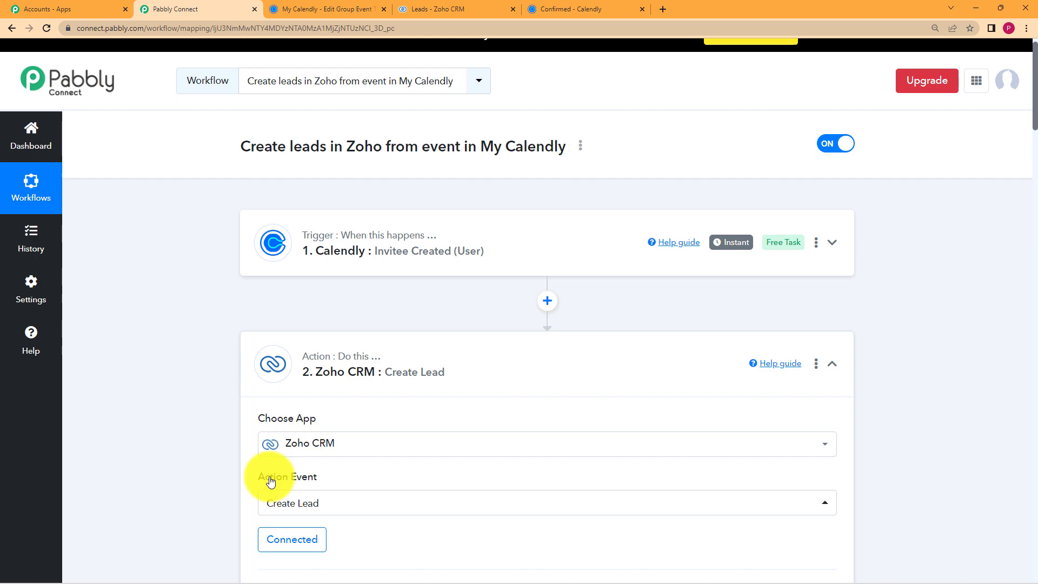
scroll(202, 452, "down", 20)
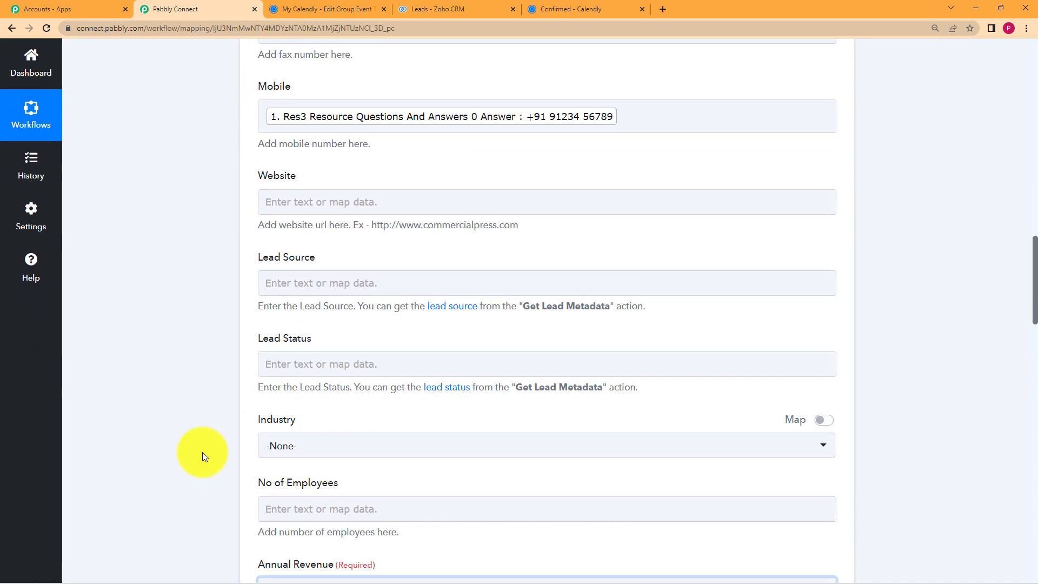
scroll(202, 451, "down", 15)
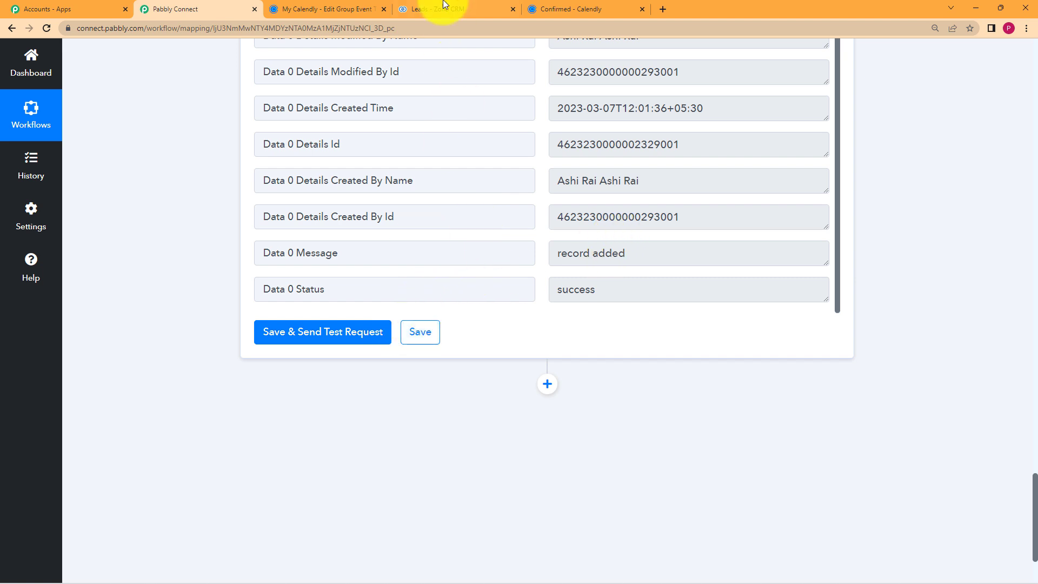
Check the new lead in Zoho CRM, then show the 12:00pm Pottery Workshop booking confirmation.
left_click(439, 8)
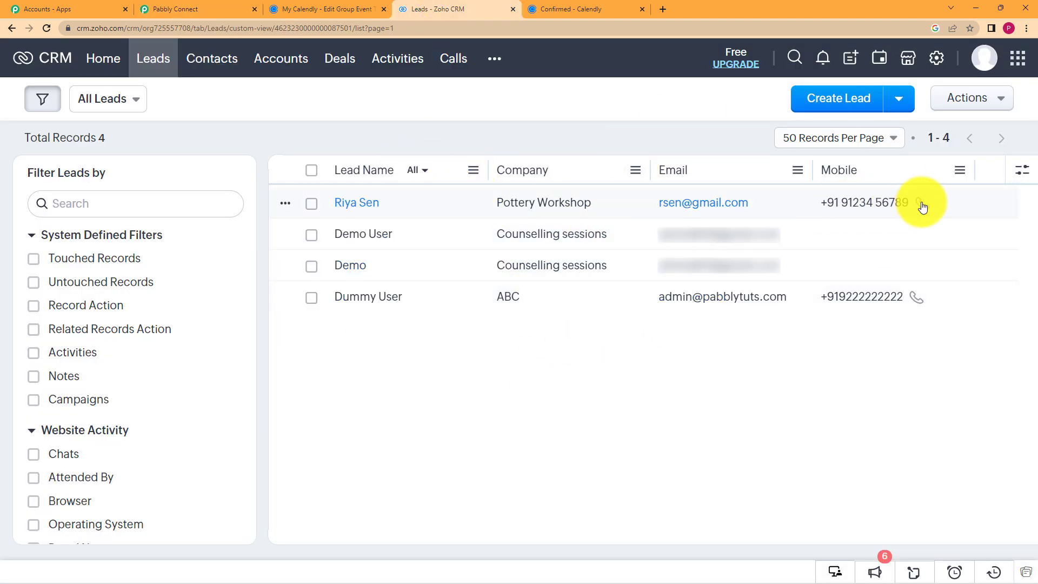
left_click(232, 8)
left_click(541, 8)
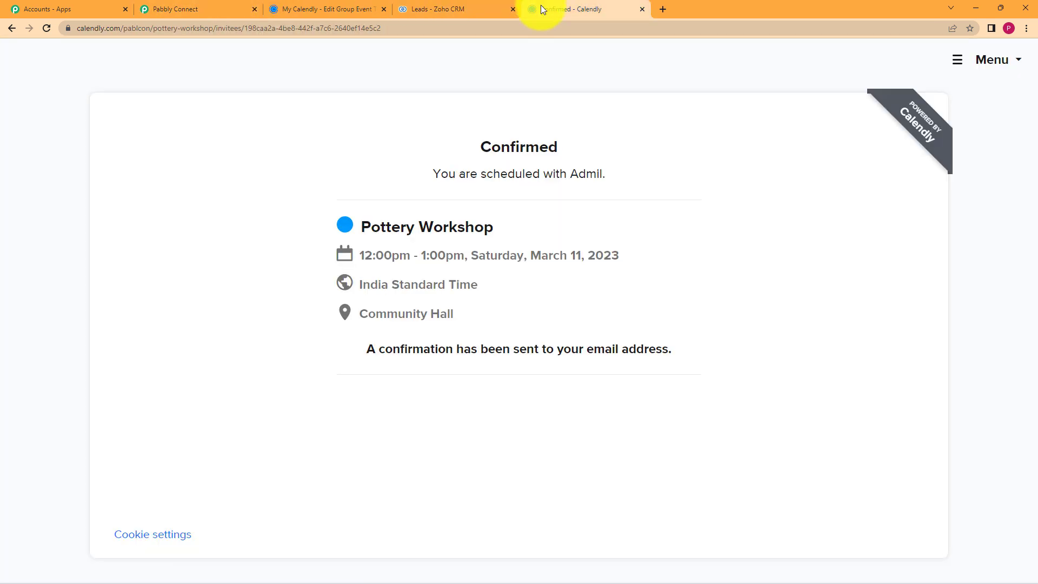